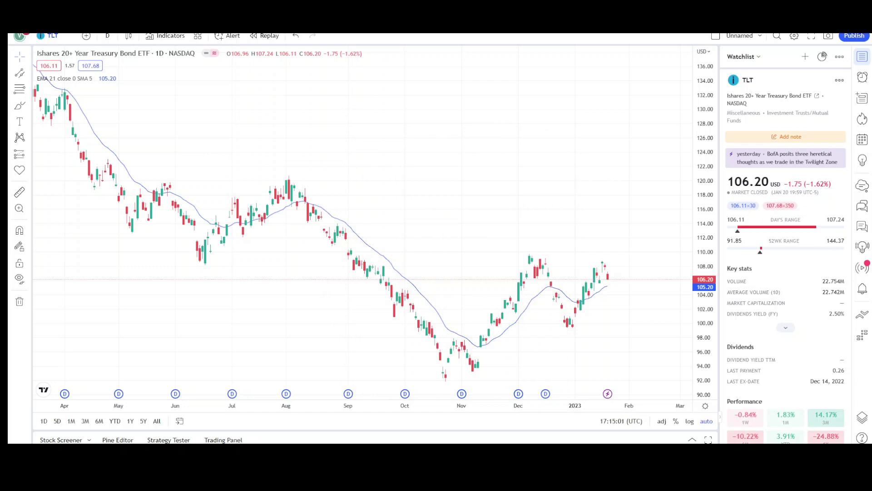
Draw a falling parallel channel around the decline from about 120.80 on 2 Aug 2022 to 90.22 on 30 Nov 2022
{"action": "left_click_drag", "start_coordinate": [586, 201], "coordinate": [447, 246]}
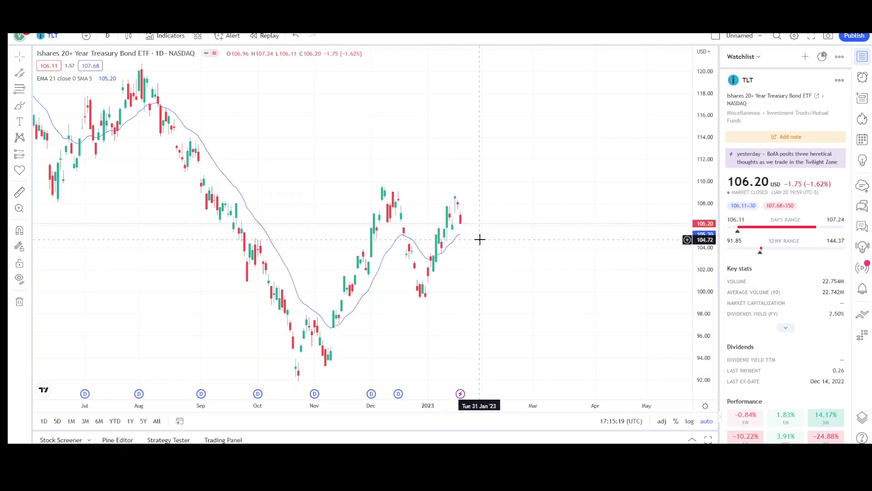
{"action": "scroll", "coordinate": [479, 239], "scroll_direction": "down", "scroll_amount": 1}
{"action": "scroll", "coordinate": [337, 255], "scroll_direction": "up", "scroll_amount": 1}
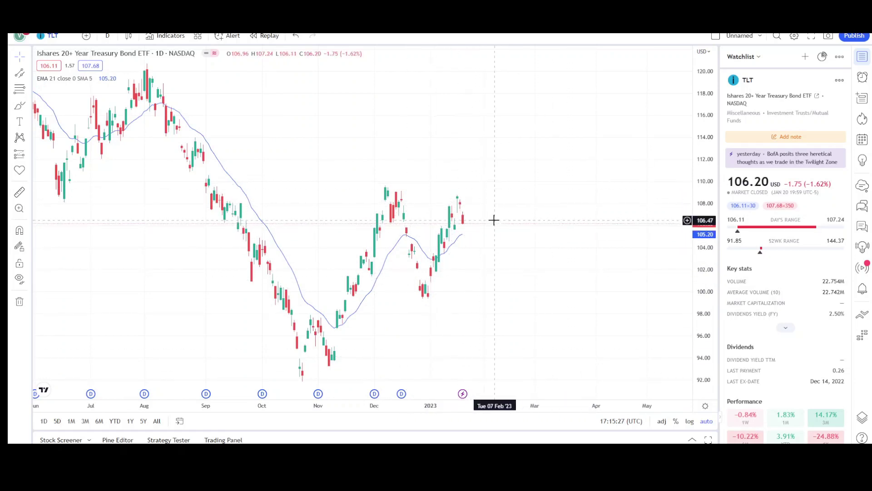
{"action": "scroll", "coordinate": [495, 220], "scroll_direction": "down", "scroll_amount": 1}
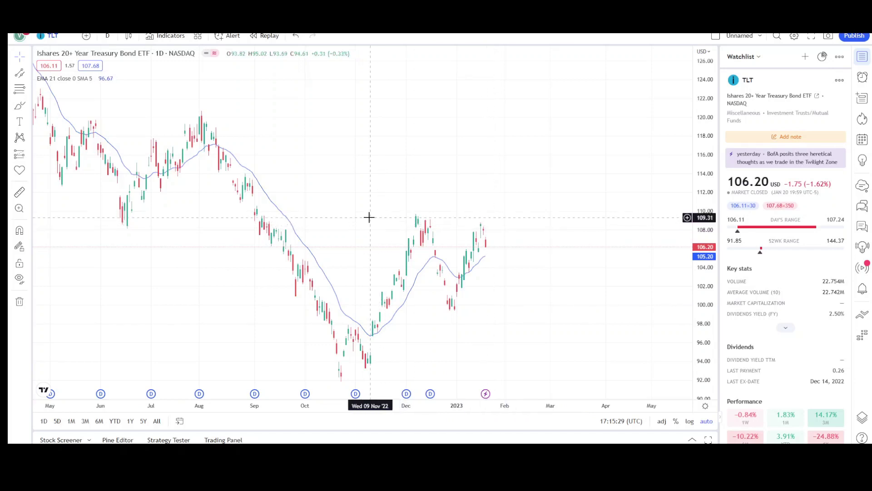
{"action": "scroll", "coordinate": [369, 218], "scroll_direction": "up", "scroll_amount": 1}
{"action": "left_click_drag", "start_coordinate": [699, 142], "coordinate": [707, 183]}
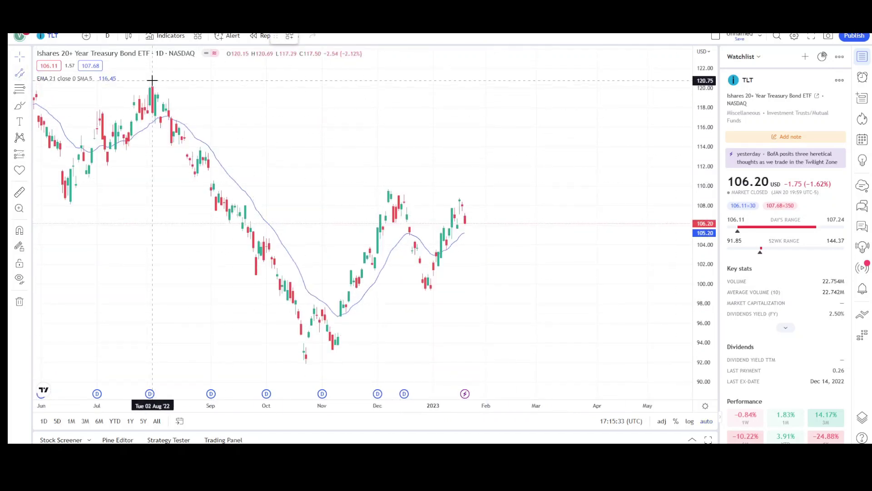
{"action": "left_click", "coordinate": [153, 80]}
{"action": "left_click", "coordinate": [375, 379]}
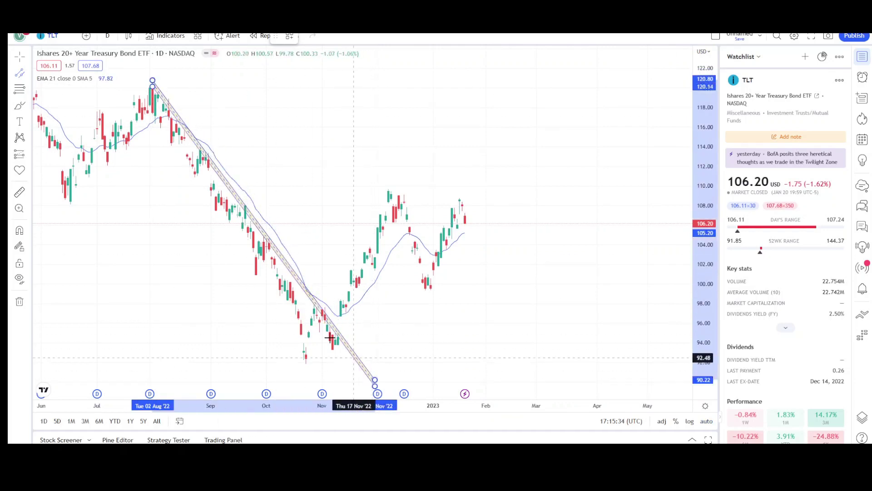
{"action": "left_click", "coordinate": [268, 290]}
Change the falling channel's background fill to green and deselect the channel
{"action": "left_click", "coordinate": [324, 36]}
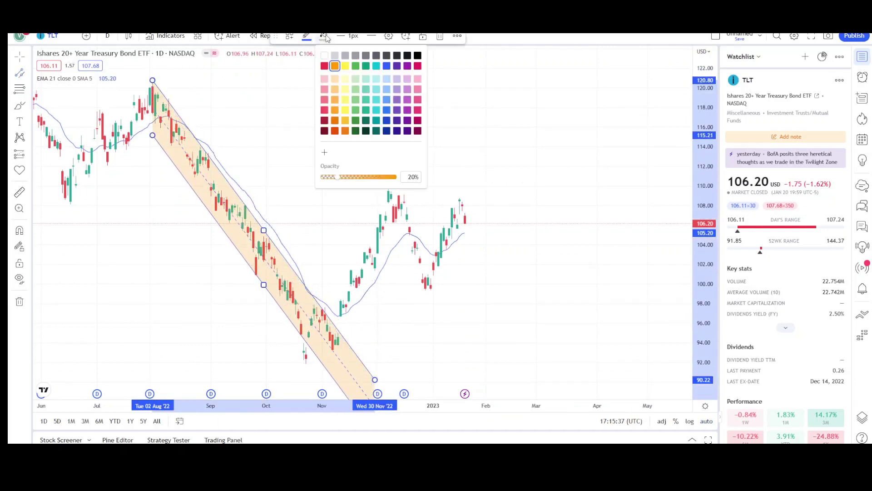
{"action": "left_click", "coordinate": [355, 66]}
{"action": "left_click", "coordinate": [249, 325]}
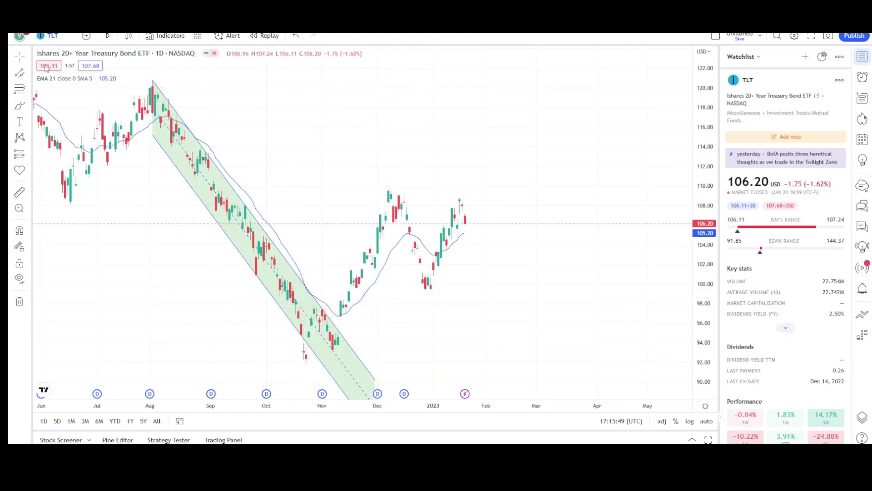
Place a horizontal line at about 108.80, through the June low and near the December and January highs
{"action": "left_click", "coordinate": [28, 73]}
{"action": "left_click", "coordinate": [73, 182]}
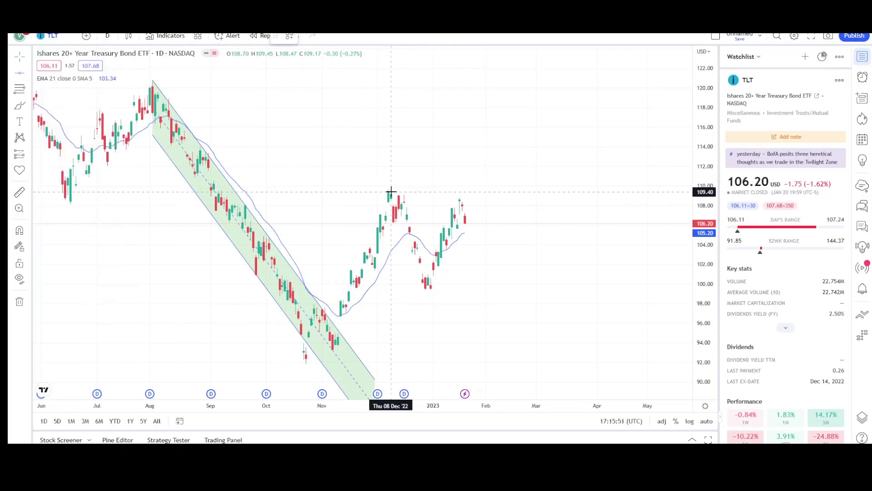
{"action": "left_click", "coordinate": [66, 198]}
{"action": "scroll", "coordinate": [239, 201], "scroll_direction": "down", "scroll_amount": 3}
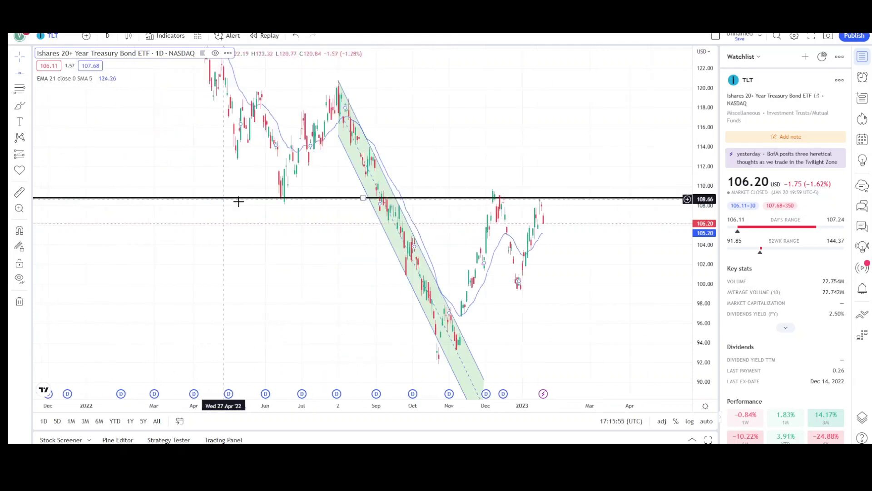
{"action": "scroll", "coordinate": [409, 200], "scroll_direction": "up", "scroll_amount": 2}
{"action": "scroll", "coordinate": [406, 200], "scroll_direction": "up", "scroll_amount": 1}
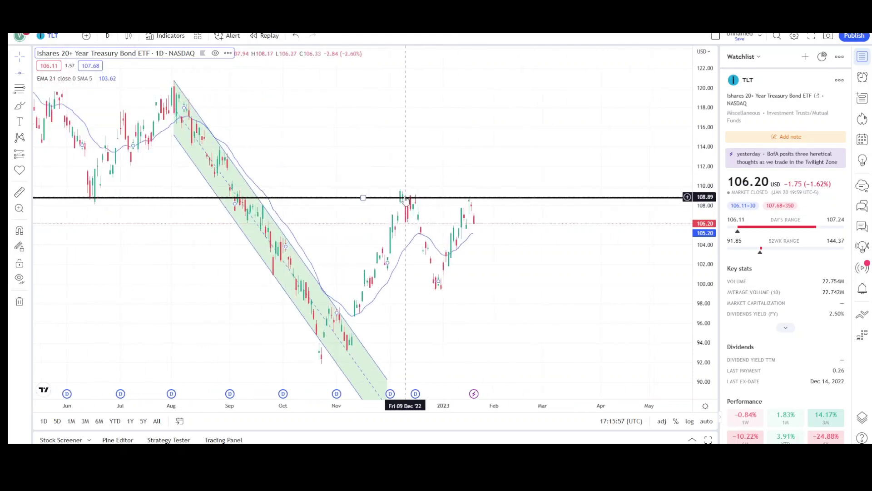
{"action": "scroll", "coordinate": [416, 196], "scroll_direction": "up", "scroll_amount": 2}
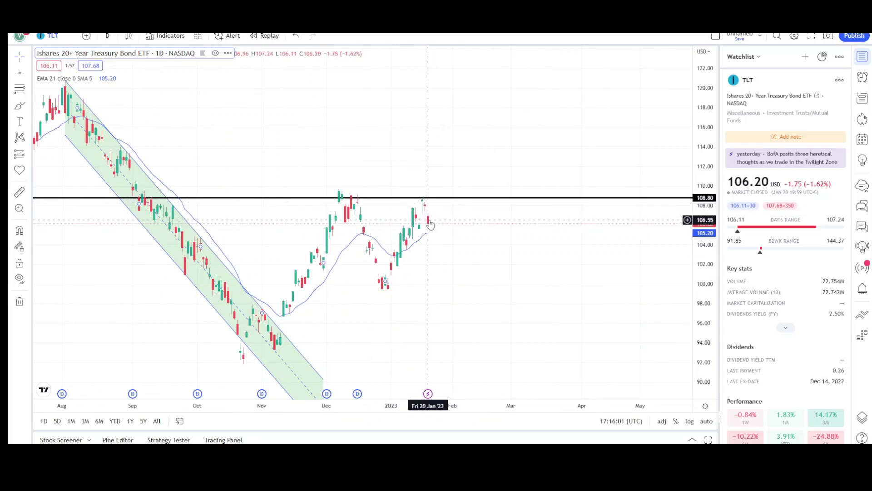
Draw a wide rising parallel channel from about 91.83 on 24 Oct 2022 to 111.42 on 18 Apr 2023, with its upper edge at the December high
{"action": "scroll", "coordinate": [431, 225], "scroll_direction": "down", "scroll_amount": 2}
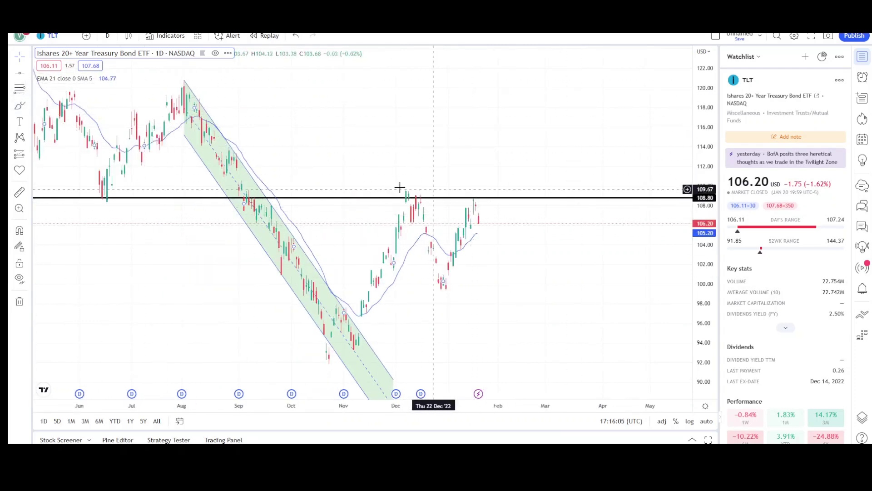
{"action": "left_click", "coordinate": [29, 72]}
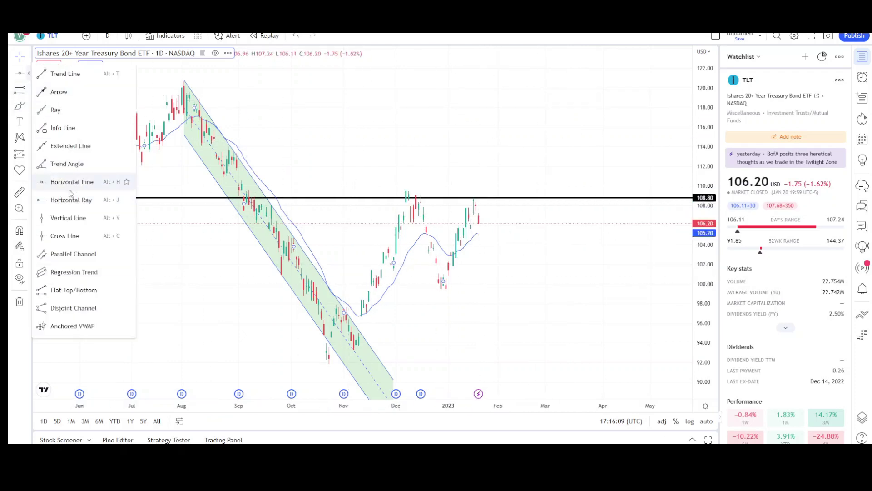
{"action": "left_click", "coordinate": [70, 255]}
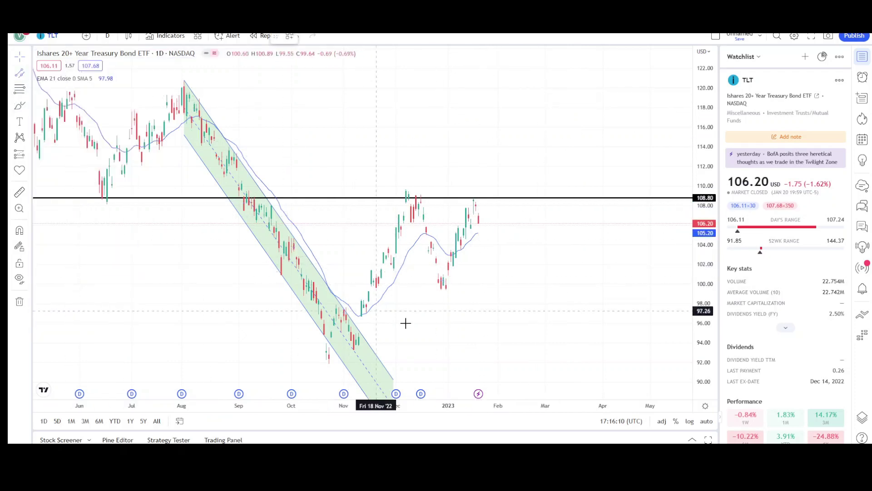
{"action": "left_click", "coordinate": [328, 363]}
{"action": "left_click", "coordinate": [628, 172]}
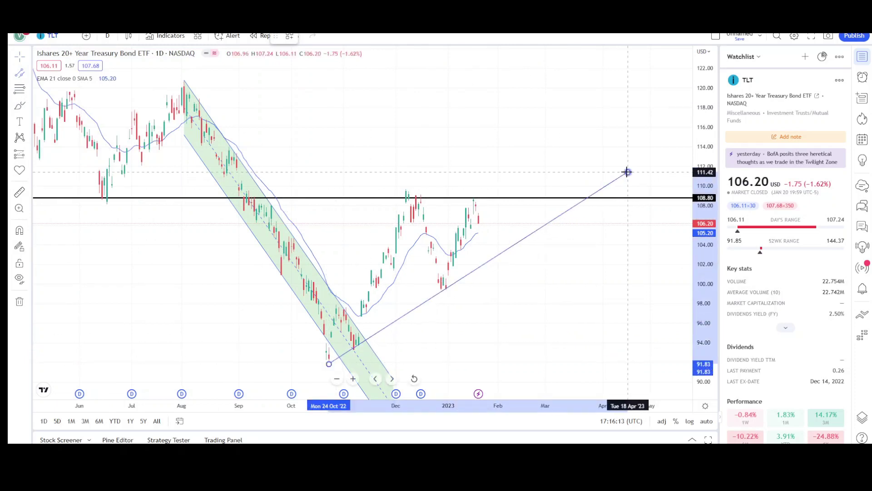
{"action": "left_click", "coordinate": [436, 171]}
Change the wide rising channel's background fill to yellow and deselect the channel
{"action": "left_click", "coordinate": [323, 36]}
{"action": "left_click", "coordinate": [344, 66]}
{"action": "left_click", "coordinate": [378, 105]}
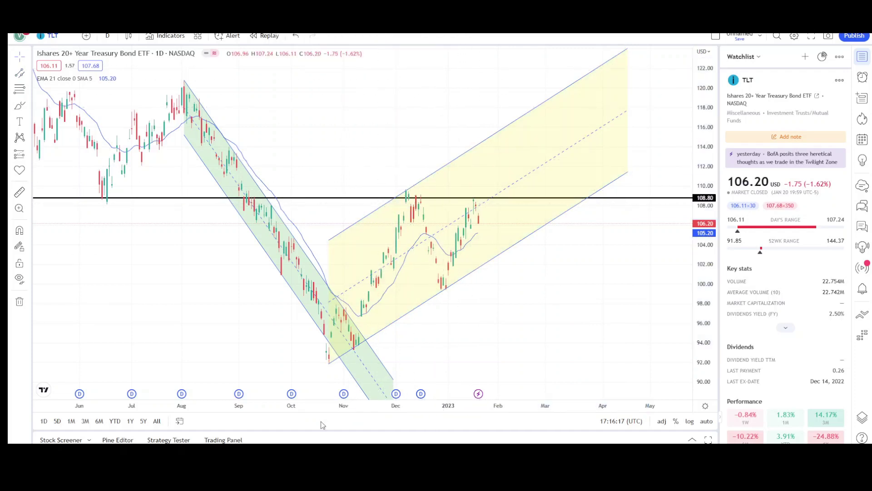
Brush red circles at the January moving-average touches, plus an upward path past the horizontal line and downward arrows to the channel's lower edge and about 94
{"action": "left_click_drag", "start_coordinate": [528, 292], "coordinate": [466, 292]}
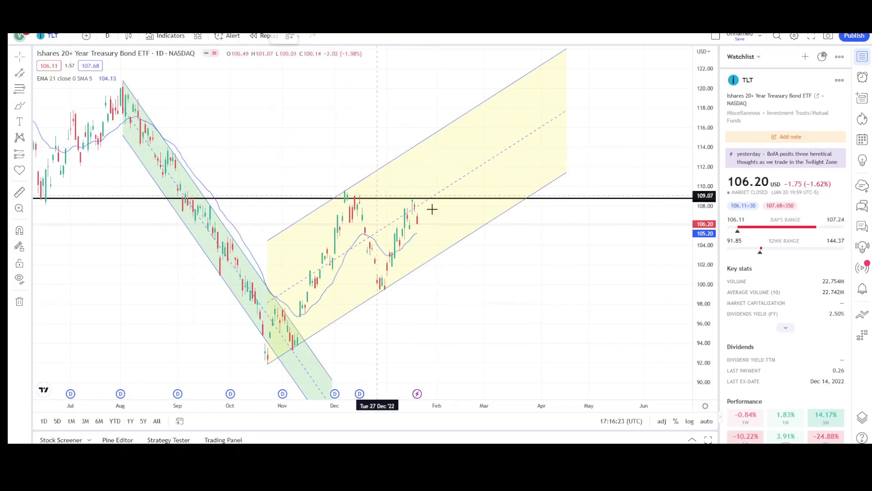
{"action": "scroll", "coordinate": [404, 234], "scroll_direction": "up", "scroll_amount": 1}
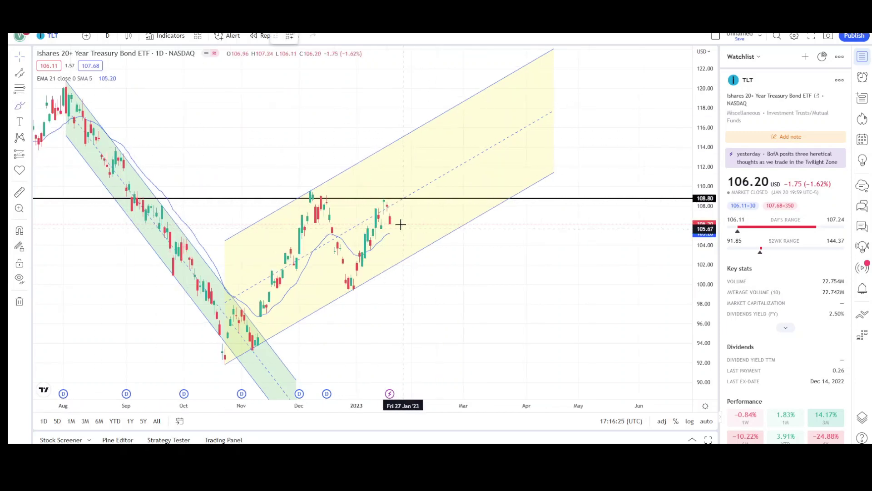
{"action": "mouse_move", "coordinate": [394, 231]}
{"action": "left_mouse_down"}
{"action": "mouse_move", "coordinate": [386, 237]}
{"action": "mouse_move", "coordinate": [397, 233]}
{"action": "left_mouse_up"}
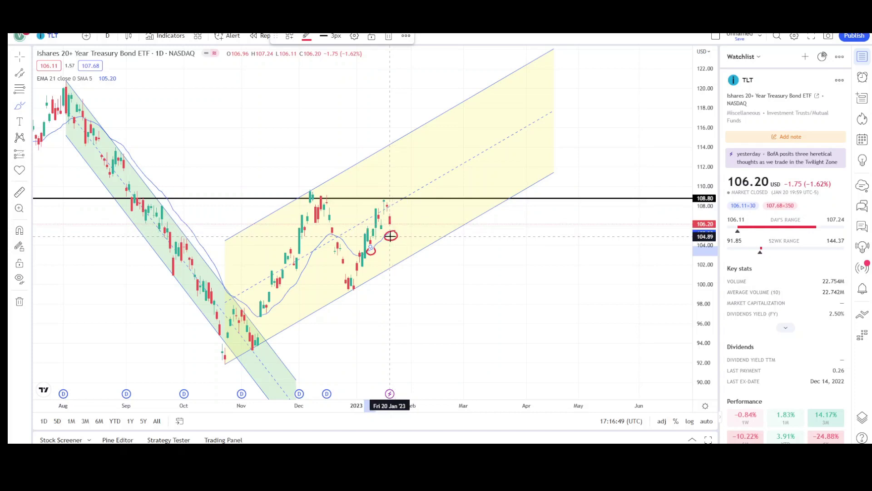
{"action": "left_click_drag", "start_coordinate": [390, 235], "coordinate": [412, 188]}
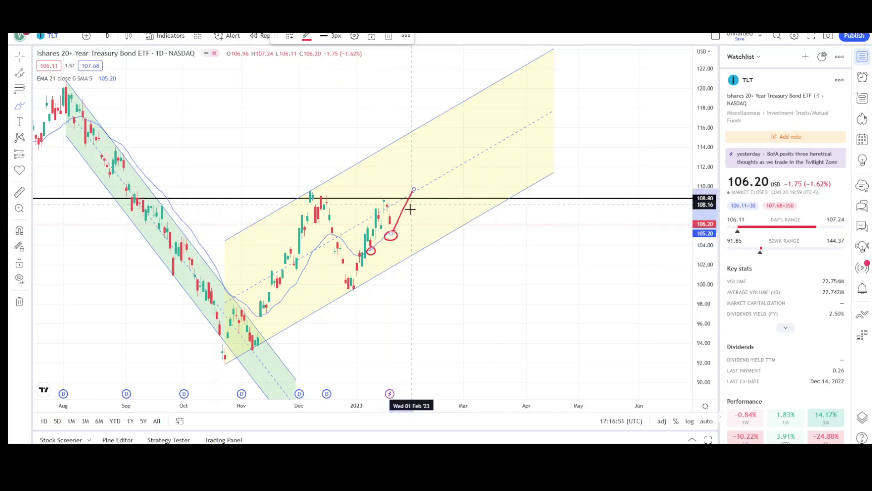
{"action": "mouse_move", "coordinate": [391, 235]}
{"action": "left_mouse_down"}
{"action": "mouse_move", "coordinate": [403, 257]}
{"action": "mouse_move", "coordinate": [411, 243]}
{"action": "left_mouse_up"}
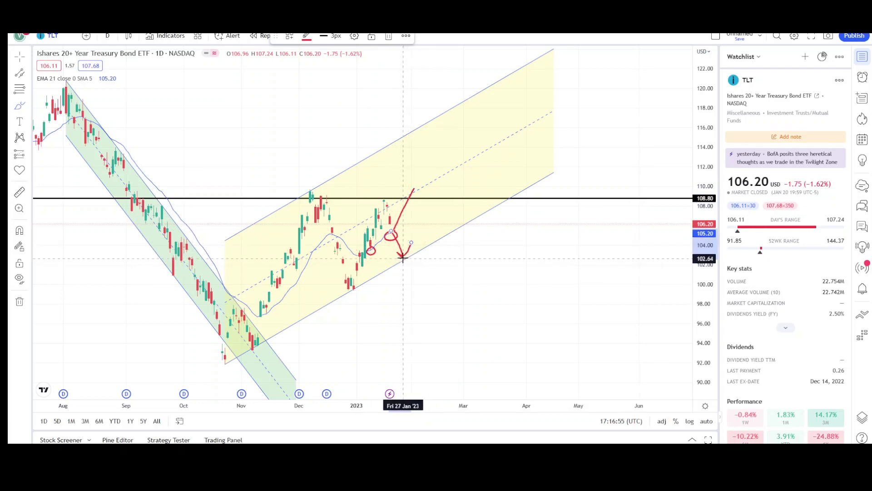
{"action": "mouse_move", "coordinate": [403, 256]}
{"action": "left_mouse_down"}
{"action": "mouse_move", "coordinate": [430, 347]}
{"action": "mouse_move", "coordinate": [445, 321]}
{"action": "left_mouse_up"}
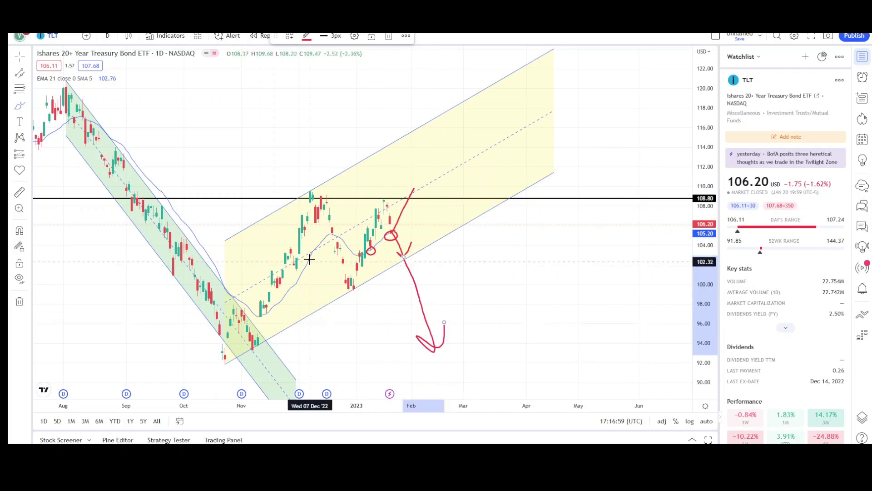
Draw a narrow rising parallel channel around the November–December rally, from about 92.61 on 7 Nov to 111.83 on 27 Dec 2022
{"action": "scroll", "coordinate": [318, 239], "scroll_direction": "down", "scroll_amount": 3}
{"action": "scroll", "coordinate": [420, 238], "scroll_direction": "up", "scroll_amount": 3}
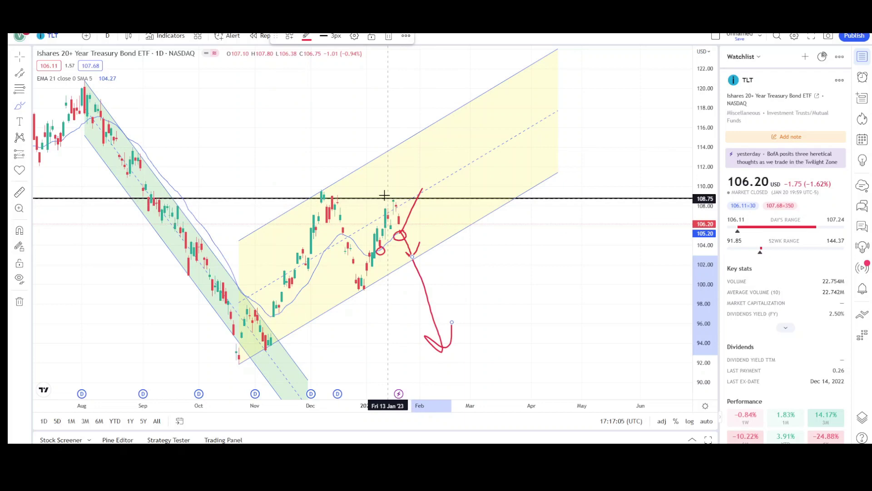
{"action": "left_click", "coordinate": [20, 106]}
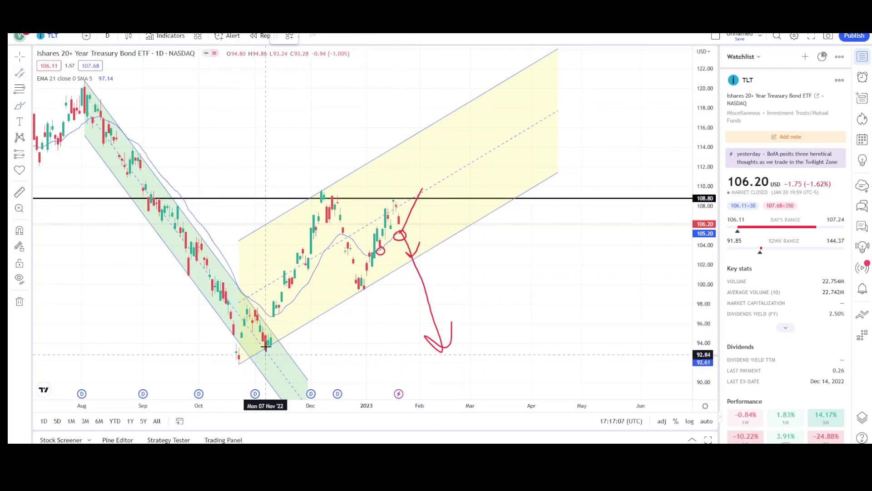
{"action": "left_click", "coordinate": [266, 346]}
{"action": "left_click", "coordinate": [355, 169]}
{"action": "left_click", "coordinate": [355, 120]}
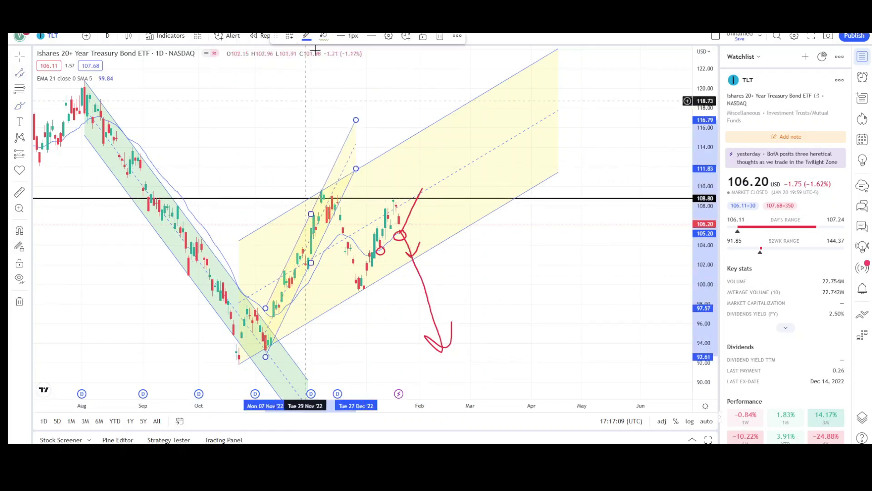
Change the narrow November–December channel's background fill to orange and deselect the channel
{"action": "left_click", "coordinate": [323, 37]}
{"action": "left_click", "coordinate": [335, 68]}
{"action": "left_click", "coordinate": [271, 93]}
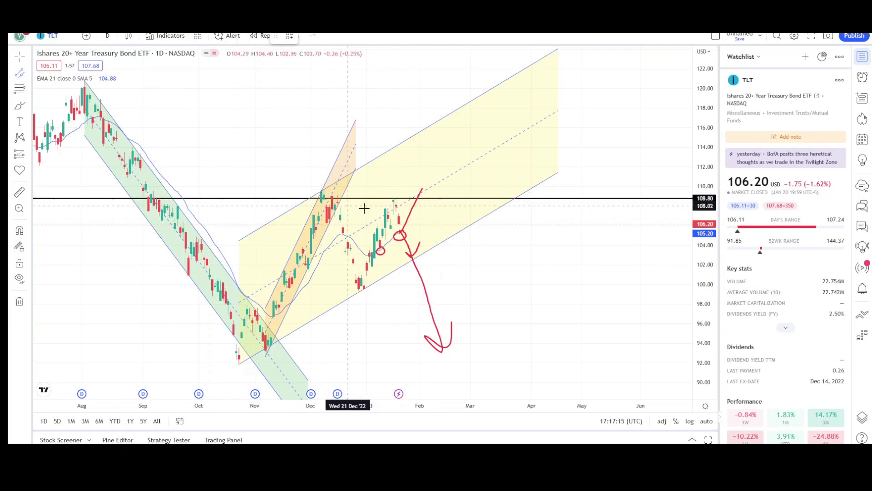
Draw a second narrow rising parallel channel around the January rally, starting at about 99.28 on 30 Dec 2022
{"action": "left_click", "coordinate": [364, 291]}
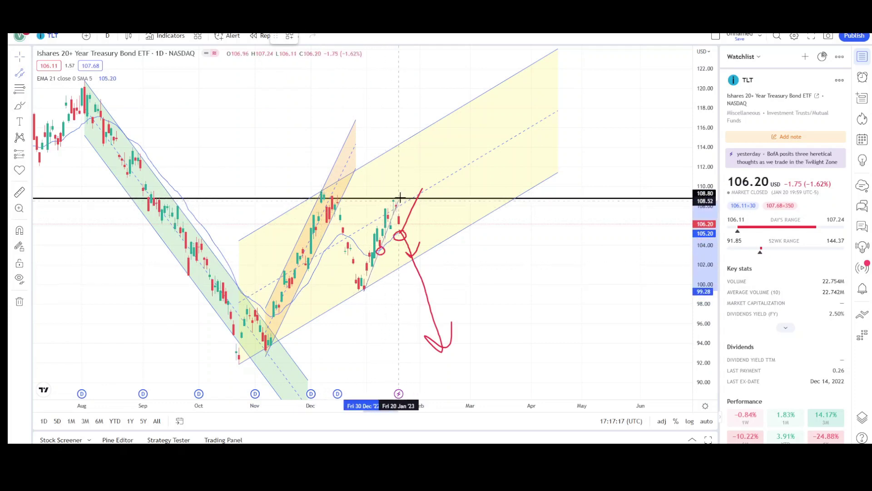
{"action": "left_click", "coordinate": [409, 184]}
{"action": "left_click", "coordinate": [377, 227]}
{"action": "left_click", "coordinate": [374, 304]}
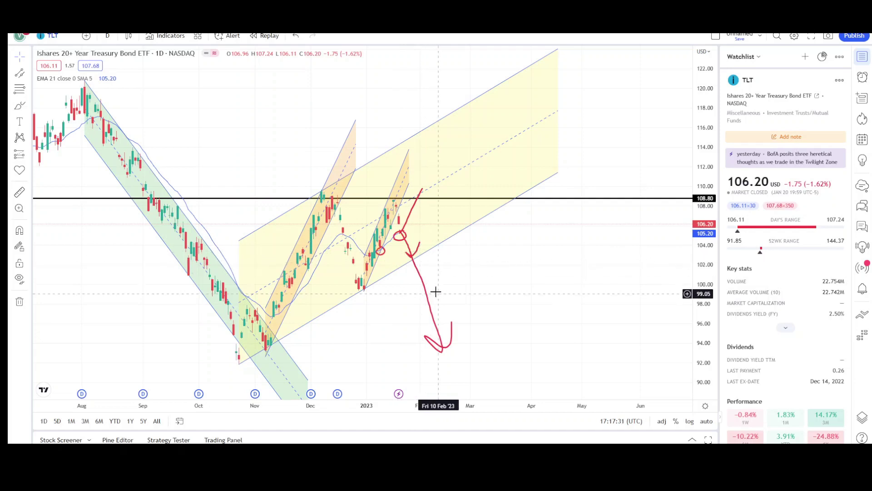
Draw an arrow along the December drop from about 109.63 to 99.51, and move it to start at the January high
{"action": "left_click", "coordinate": [28, 76]}
{"action": "left_click", "coordinate": [59, 89]}
{"action": "left_click", "coordinate": [321, 190]}
{"action": "left_click", "coordinate": [346, 227]}
{"action": "left_click", "coordinate": [361, 288]}
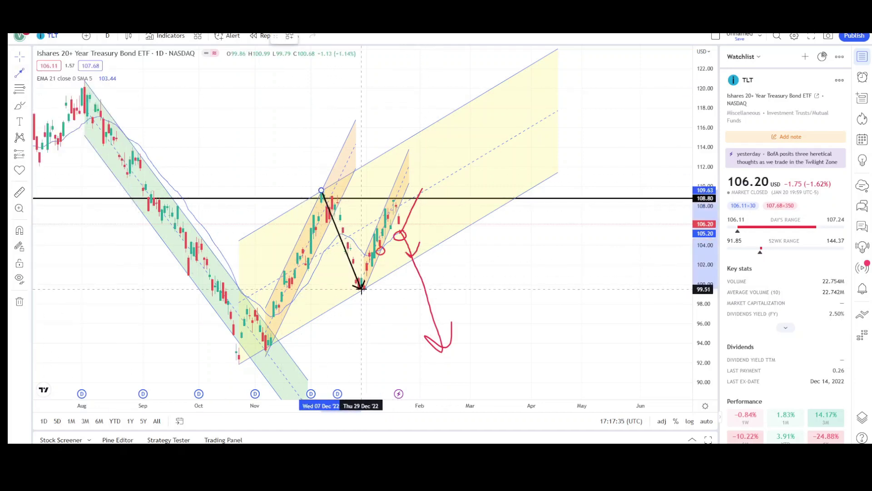
{"action": "left_click_drag", "start_coordinate": [343, 246], "coordinate": [417, 255]}
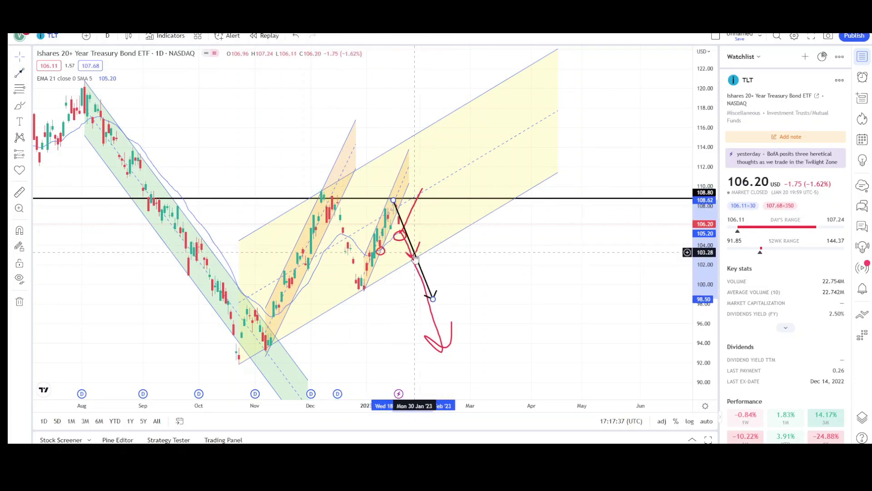
{"action": "left_click", "coordinate": [461, 298]}
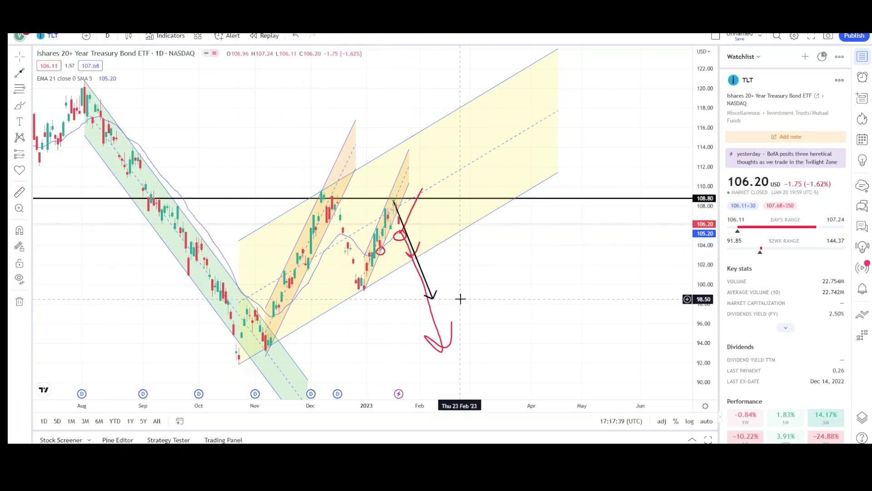
Draw an arrow along the rally from about 91.74 on 24 Oct to 109.58 on 7 Dec, and move it to start at the late-December low
{"action": "left_click", "coordinate": [19, 73]}
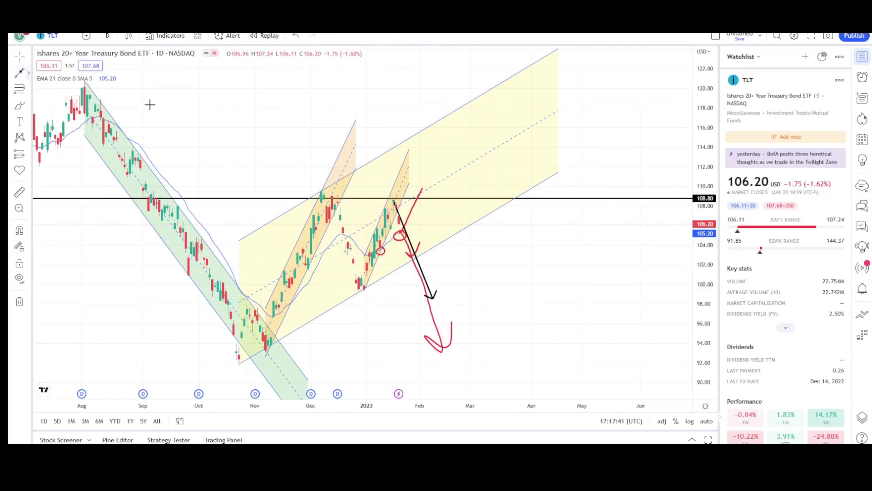
{"action": "left_click_drag", "start_coordinate": [239, 365], "coordinate": [322, 191]}
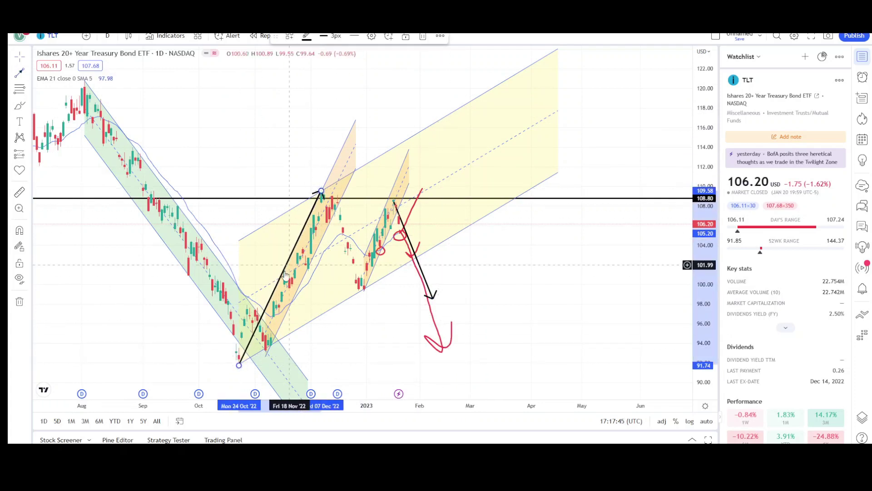
{"action": "left_click_drag", "start_coordinate": [282, 282], "coordinate": [404, 207]}
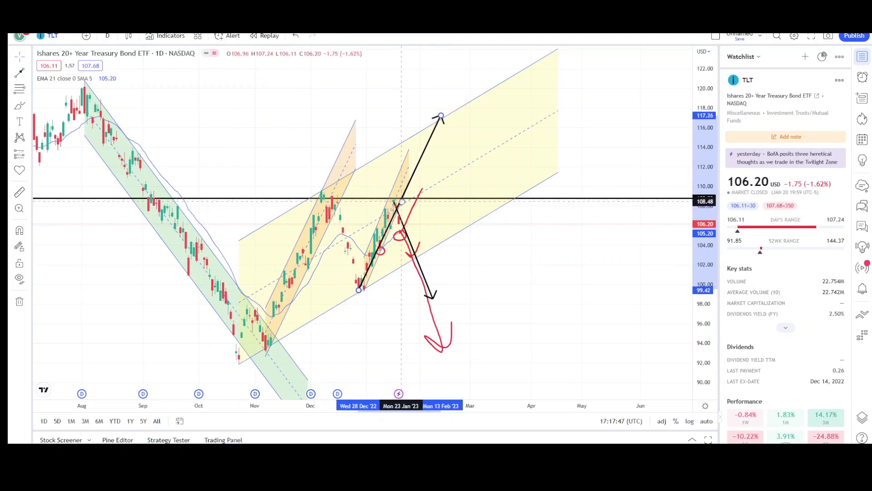
{"action": "left_click", "coordinate": [499, 243]}
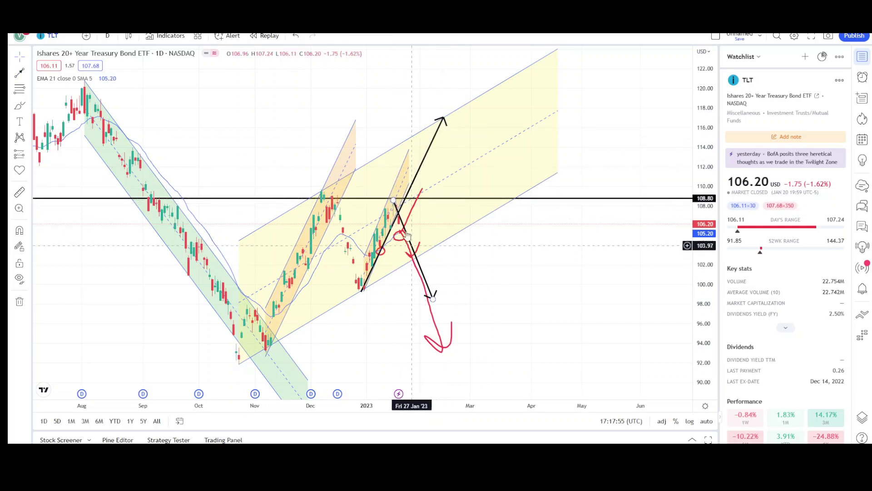
Move the rising arrow back and forth between the late-December low and the October–December rally, leaving it on the earlier rally starting at 91.74
{"action": "left_click", "coordinate": [411, 204]}
{"action": "left_click", "coordinate": [406, 202]}
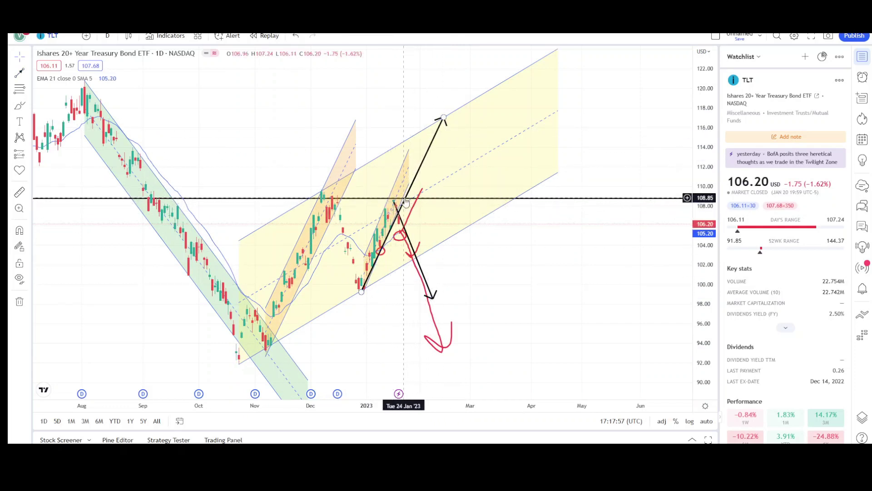
{"action": "left_click_drag", "start_coordinate": [406, 201], "coordinate": [283, 274]}
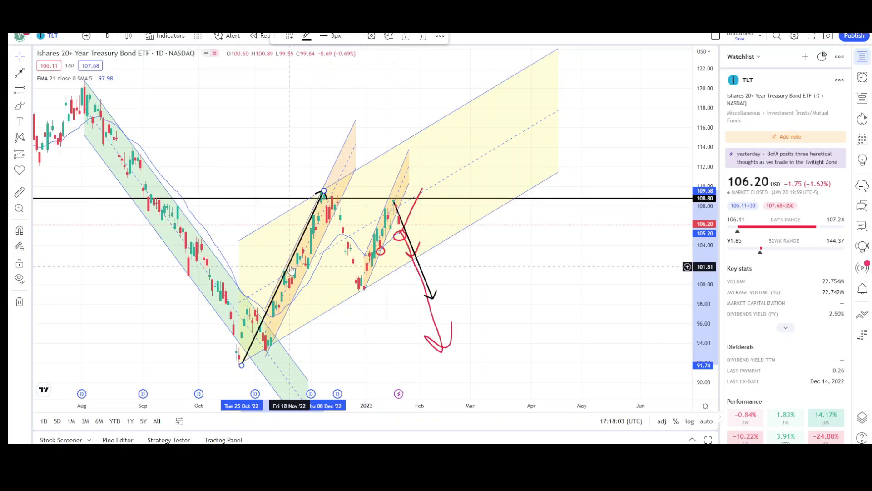
{"action": "left_click_drag", "start_coordinate": [291, 269], "coordinate": [409, 193]}
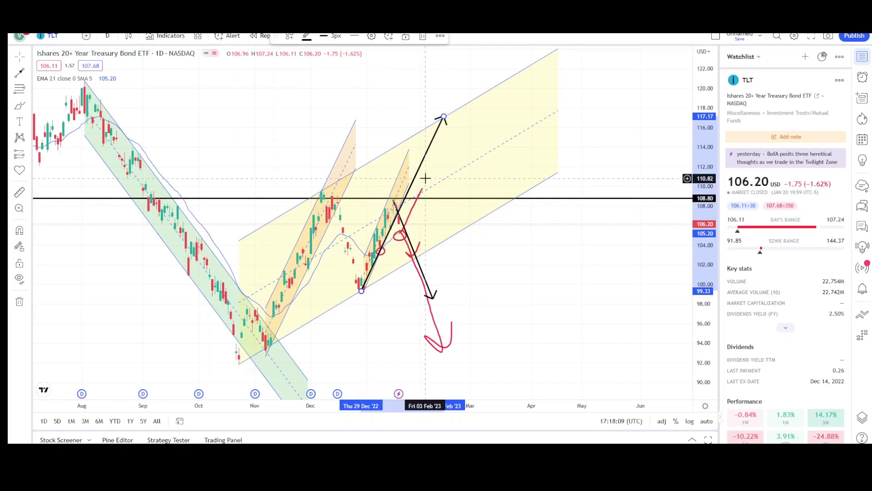
{"action": "mouse_move", "coordinate": [417, 174]}
{"action": "left_mouse_down"}
{"action": "mouse_move", "coordinate": [294, 233]}
{"action": "mouse_move", "coordinate": [296, 243]}
{"action": "left_mouse_up"}
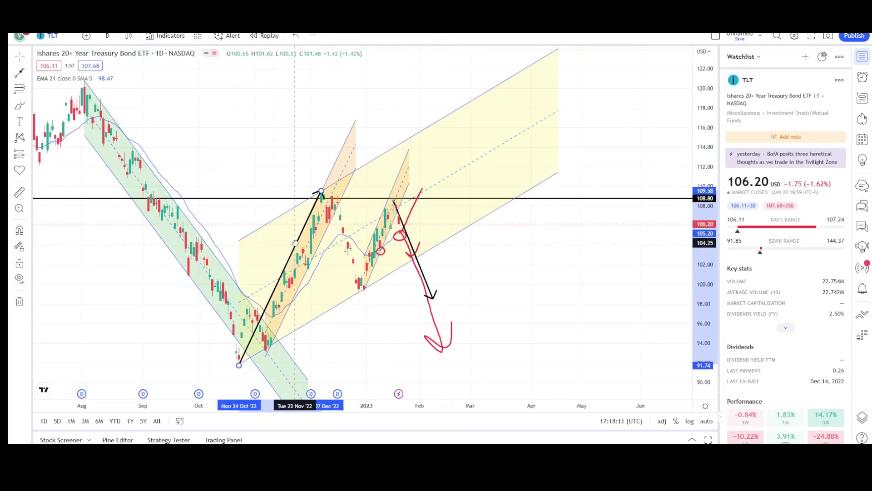
{"action": "scroll", "coordinate": [482, 252], "scroll_direction": "down", "scroll_amount": 2}
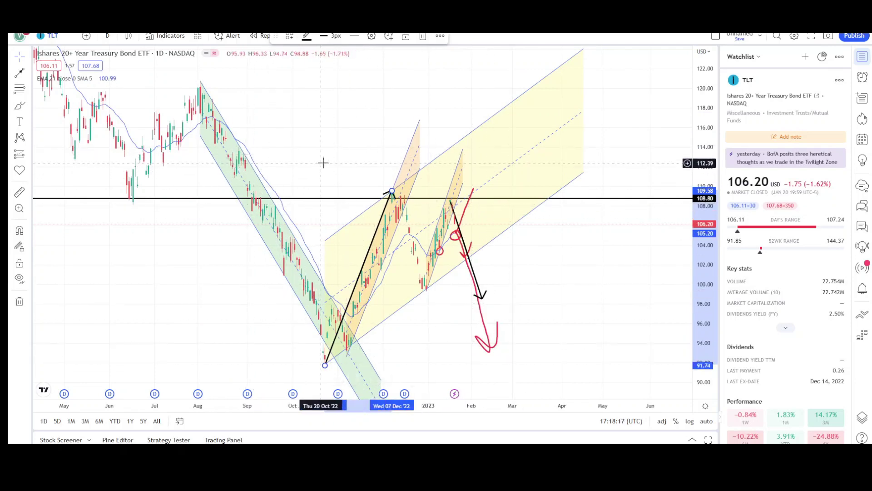
{"action": "scroll", "coordinate": [364, 182], "scroll_direction": "up", "scroll_amount": 2}
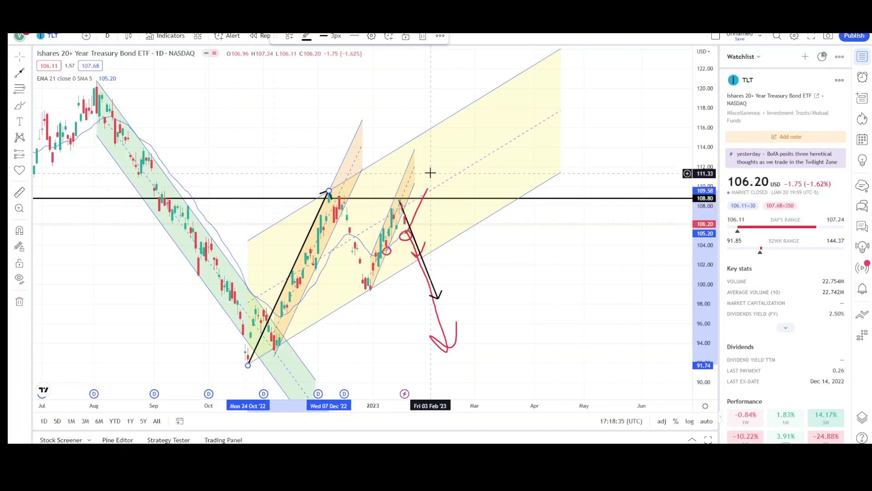
Remove all drawings from the chart and switch it to the weekly interval
{"action": "right_click", "coordinate": [303, 143]}
{"action": "left_click", "coordinate": [352, 348]}
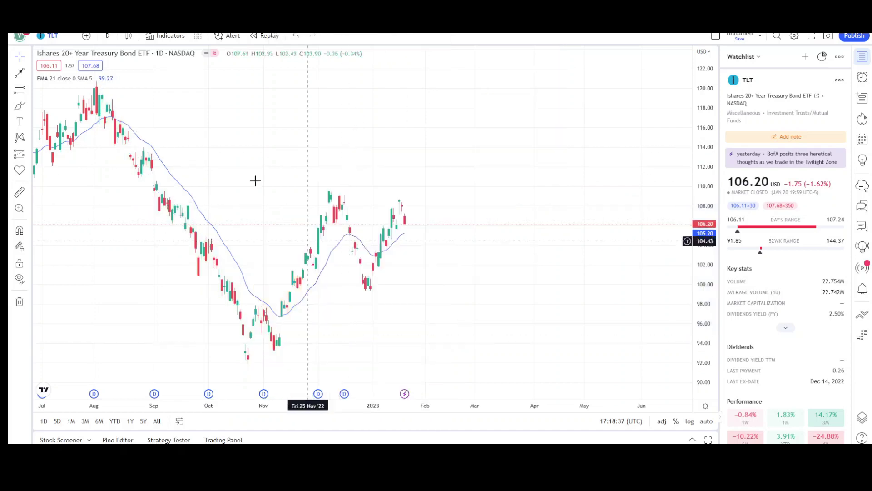
{"action": "left_click", "coordinate": [108, 36]}
{"action": "left_click", "coordinate": [119, 274]}
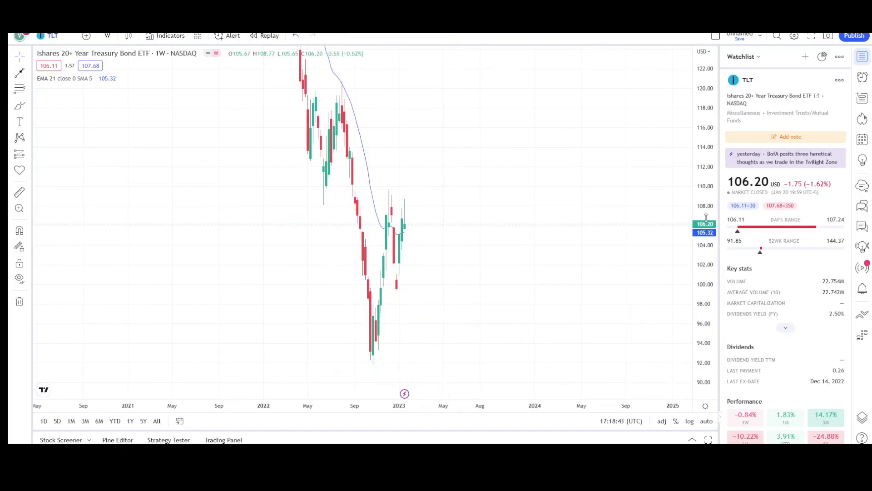
Draw an arrow from about 132.65 on 24 Oct 2022 down to the August 2022 high at about 120.96
{"action": "double_click", "coordinate": [372, 404]}
{"action": "double_click", "coordinate": [701, 250]}
{"action": "scroll", "coordinate": [645, 271], "scroll_direction": "up", "scroll_amount": 6}
{"action": "scroll", "coordinate": [455, 259], "scroll_direction": "up", "scroll_amount": 5}
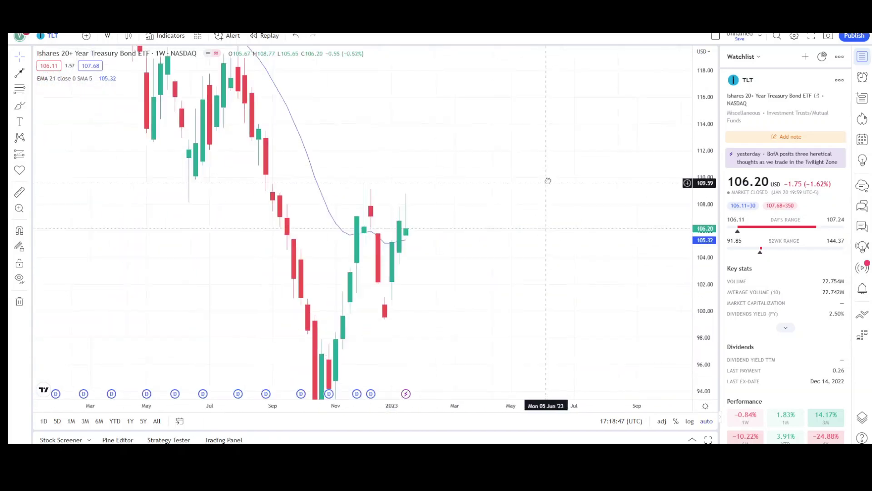
{"action": "scroll", "coordinate": [500, 214], "scroll_direction": "down", "scroll_amount": 2}
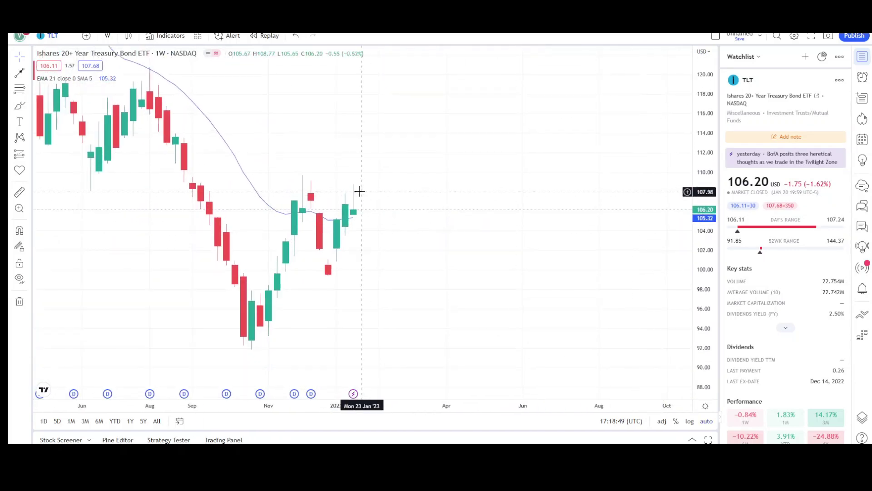
{"action": "left_click_drag", "start_coordinate": [369, 166], "coordinate": [422, 220]}
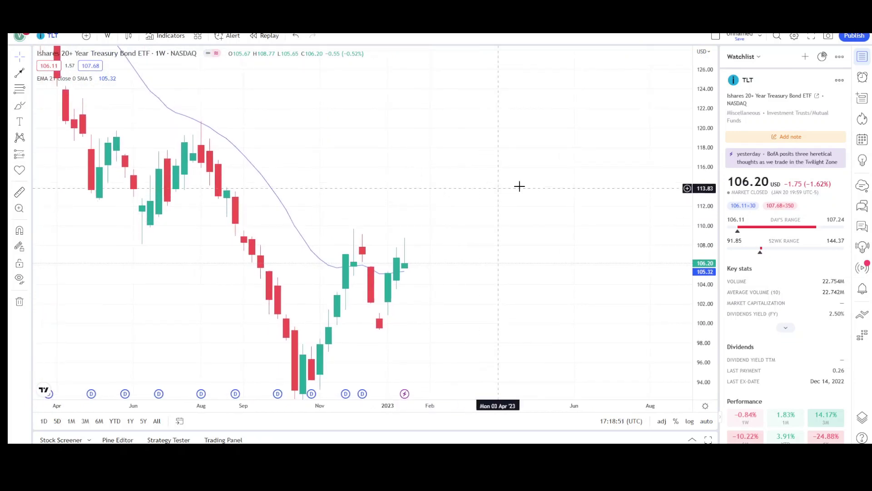
{"action": "scroll", "coordinate": [520, 187], "scroll_direction": "down", "scroll_amount": 1}
{"action": "left_click_drag", "start_coordinate": [704, 149], "coordinate": [705, 225]}
{"action": "scroll", "coordinate": [577, 156], "scroll_direction": "down", "scroll_amount": 5}
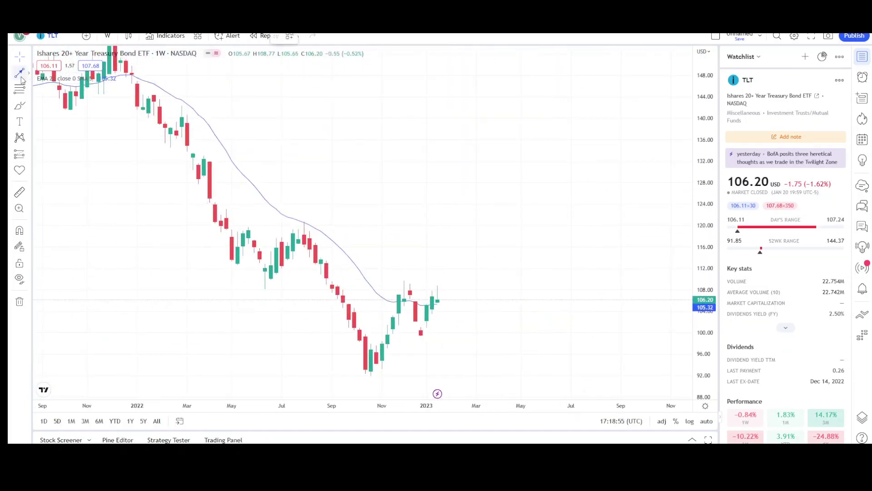
{"action": "left_click", "coordinate": [371, 158]}
{"action": "left_click", "coordinate": [303, 220]}
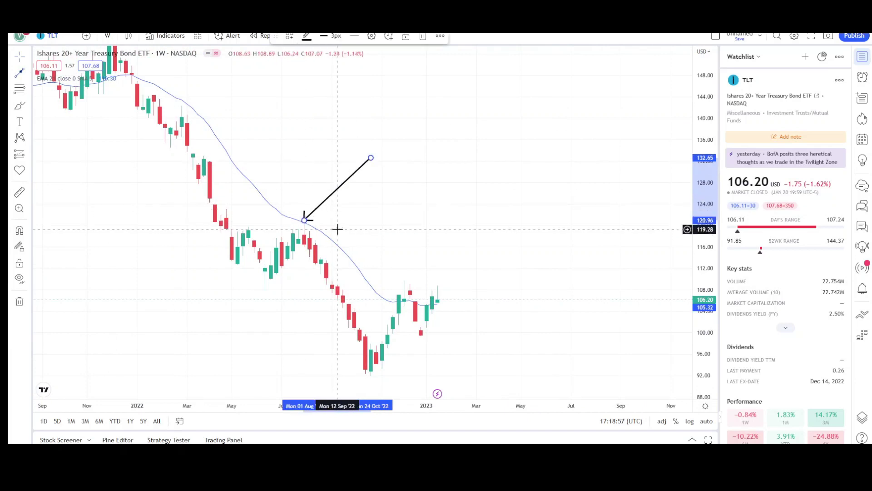
Draw a second arrow pointing down at the August 2020 high, around 172
{"action": "left_click_drag", "start_coordinate": [325, 223], "coordinate": [472, 221]}
{"action": "left_click_drag", "start_coordinate": [359, 227], "coordinate": [418, 229]}
{"action": "left_click", "coordinate": [20, 73]}
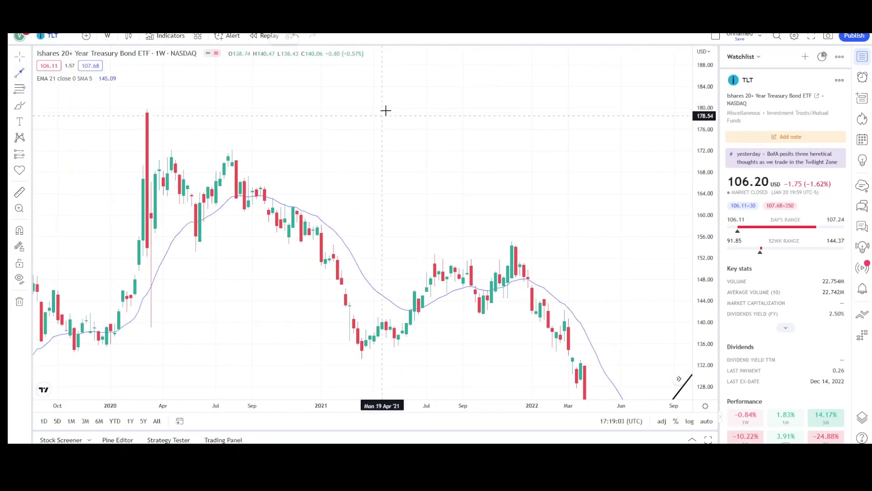
{"action": "left_click", "coordinate": [385, 100]}
{"action": "left_click", "coordinate": [245, 145]}
Draw a third arrow from about 128.26 in September 2023 down to the January 2023 high at about 109.20
{"action": "left_click_drag", "start_coordinate": [315, 177], "coordinate": [153, 122]}
{"action": "scroll", "coordinate": [636, 199], "scroll_direction": "down", "scroll_amount": 2}
{"action": "left_click_drag", "start_coordinate": [697, 170], "coordinate": [697, 205]}
{"action": "left_click_drag", "start_coordinate": [658, 196], "coordinate": [548, 141]}
{"action": "scroll", "coordinate": [642, 257], "scroll_direction": "down", "scroll_amount": 2}
{"action": "left_click_drag", "start_coordinate": [701, 198], "coordinate": [642, 212]}
{"action": "left_click", "coordinate": [20, 73]}
{"action": "left_click", "coordinate": [594, 258]}
{"action": "left_click", "coordinate": [509, 335]}
{"action": "left_click", "coordinate": [540, 345]}
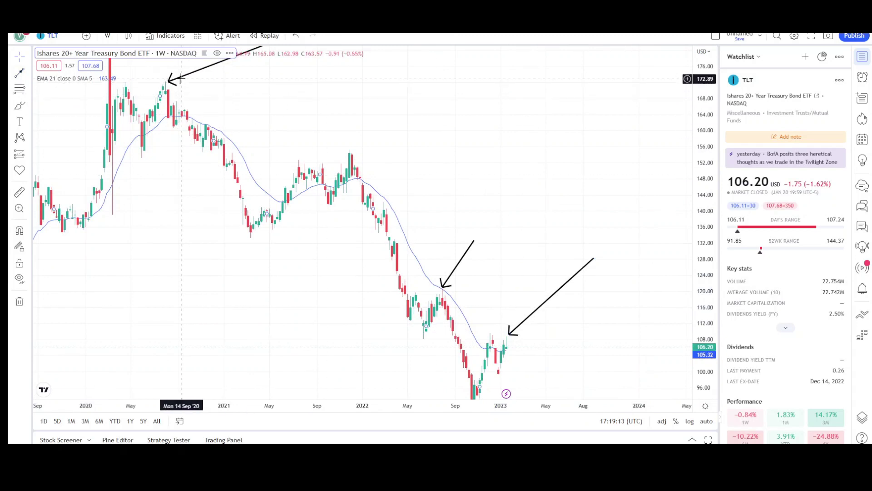
Delete the three arrows pointing at the August 2020, August 2022 and January 2023 highs
{"action": "left_click", "coordinate": [180, 82]}
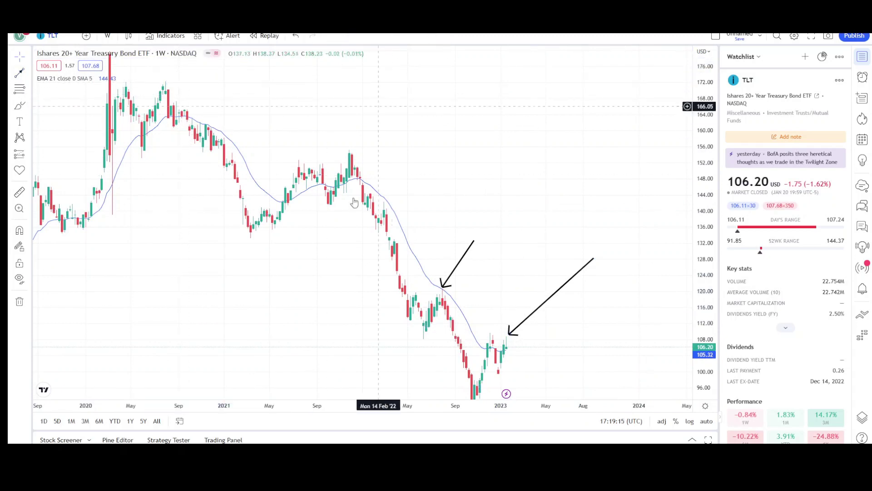
{"action": "left_click", "coordinate": [444, 286]}
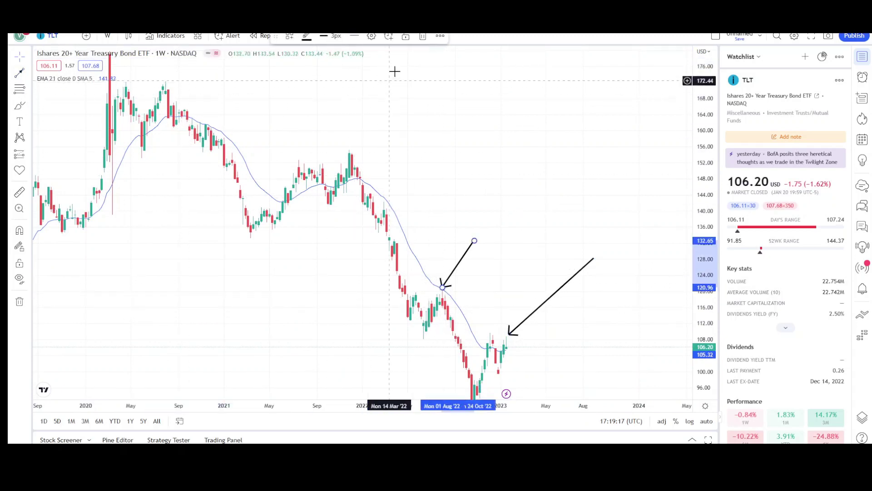
{"action": "key", "text": "Delete"}
{"action": "left_click", "coordinate": [517, 327]}
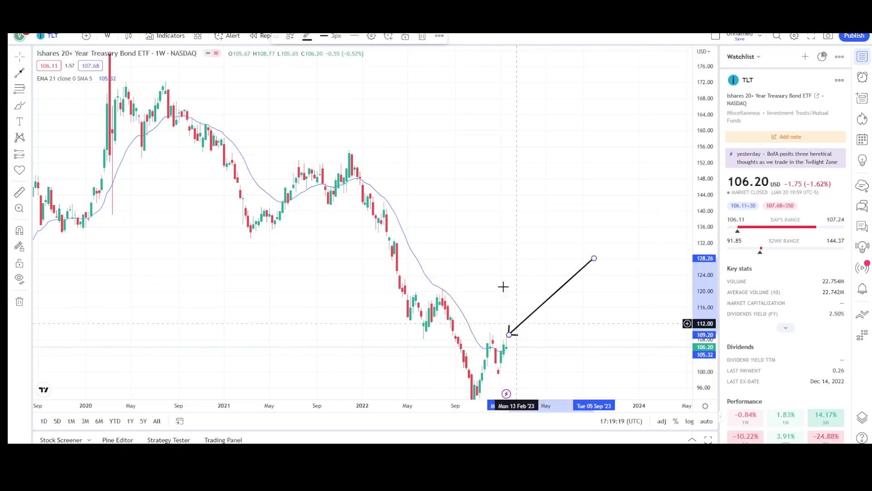
{"action": "key", "text": "Delete"}
Draw a falling parallel channel from about 155.41 on 29 Nov 2021 to 91.35 on 6 Feb 2023, with its lower edge along the May 2022 low
{"action": "double_click", "coordinate": [496, 402]}
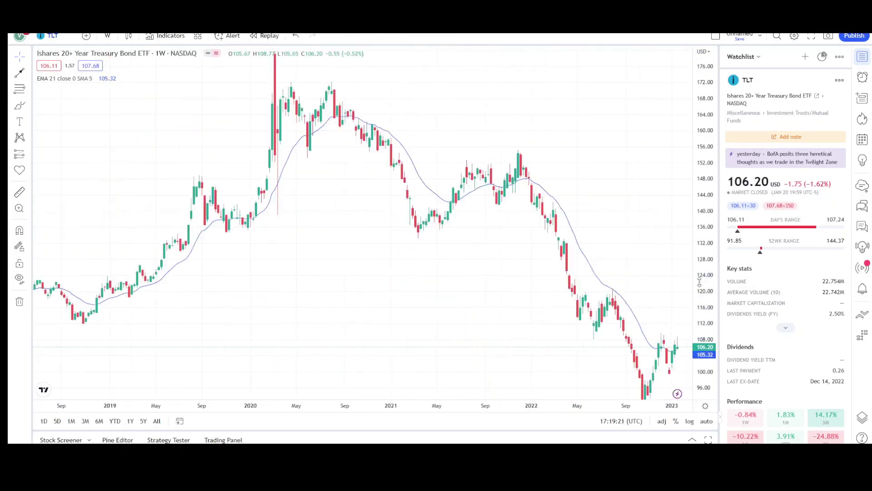
{"action": "double_click", "coordinate": [699, 280]}
{"action": "scroll", "coordinate": [442, 254], "scroll_direction": "up", "scroll_amount": 7}
{"action": "left_click_drag", "start_coordinate": [658, 284], "coordinate": [548, 275]}
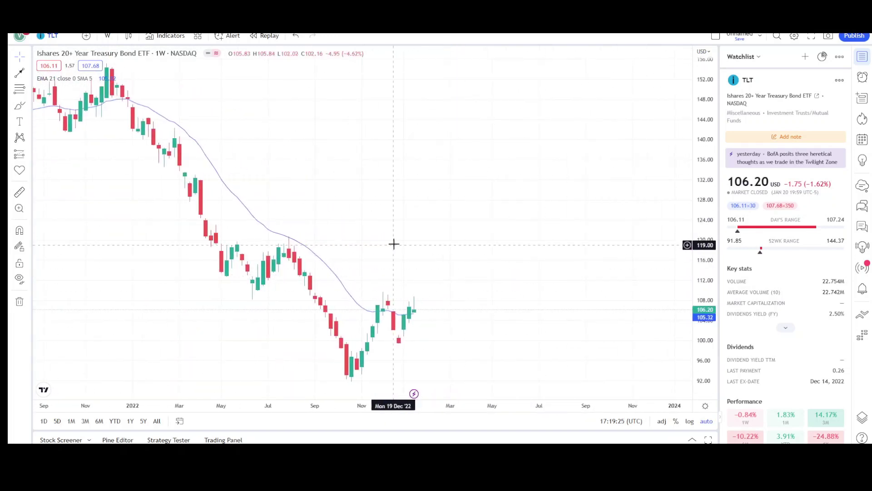
{"action": "scroll", "coordinate": [682, 176], "scroll_direction": "down", "scroll_amount": 5}
{"action": "left_click_drag", "start_coordinate": [655, 191], "coordinate": [615, 206]}
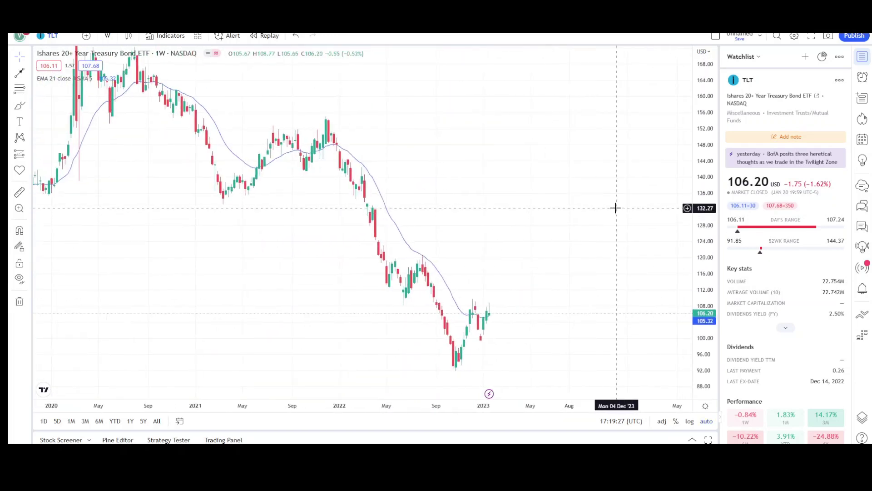
{"action": "left_click", "coordinate": [27, 76]}
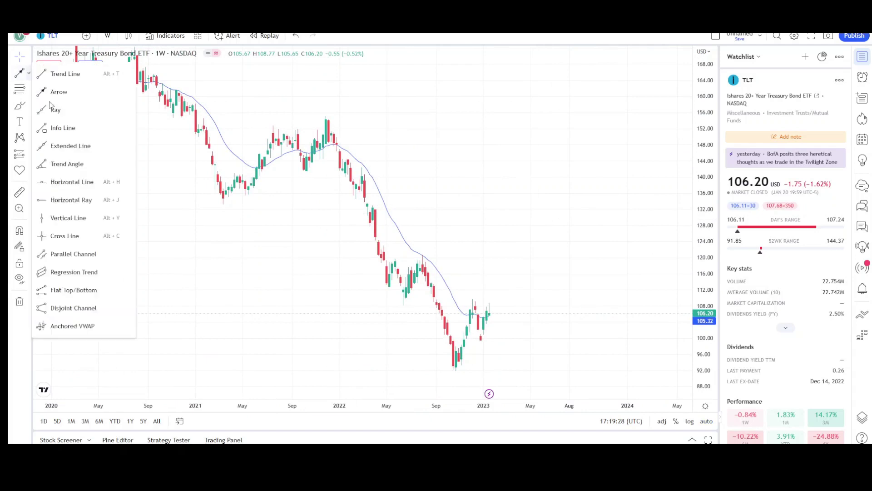
{"action": "left_click", "coordinate": [68, 250]}
{"action": "left_click", "coordinate": [324, 114]}
{"action": "left_click", "coordinate": [497, 372]}
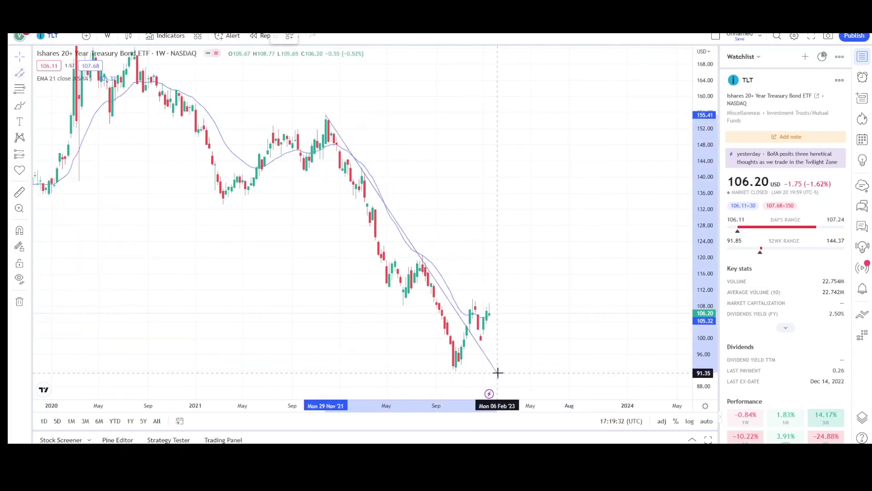
{"action": "left_click", "coordinate": [377, 285]}
{"action": "left_click", "coordinate": [350, 276]}
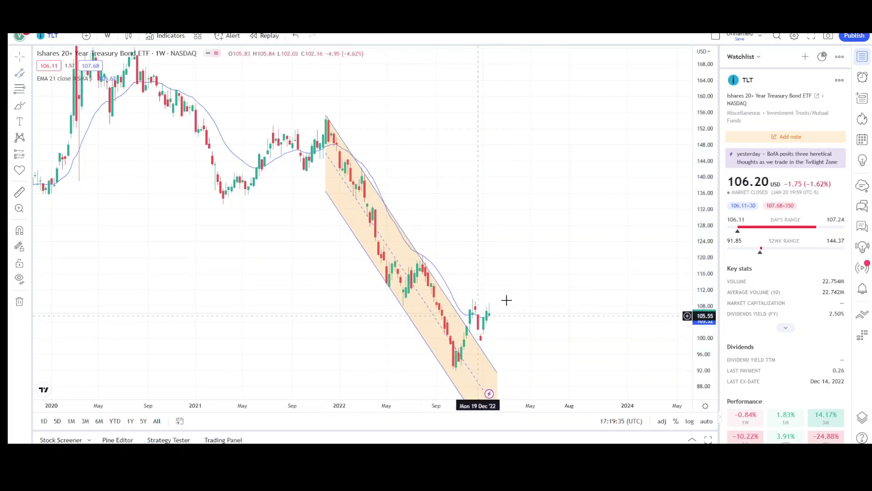
Brush small loops at the October 2022 low and the December high, and trace the drop to the late-December low
{"action": "left_click_drag", "start_coordinate": [594, 256], "coordinate": [504, 219]}
{"action": "left_click", "coordinate": [19, 106]}
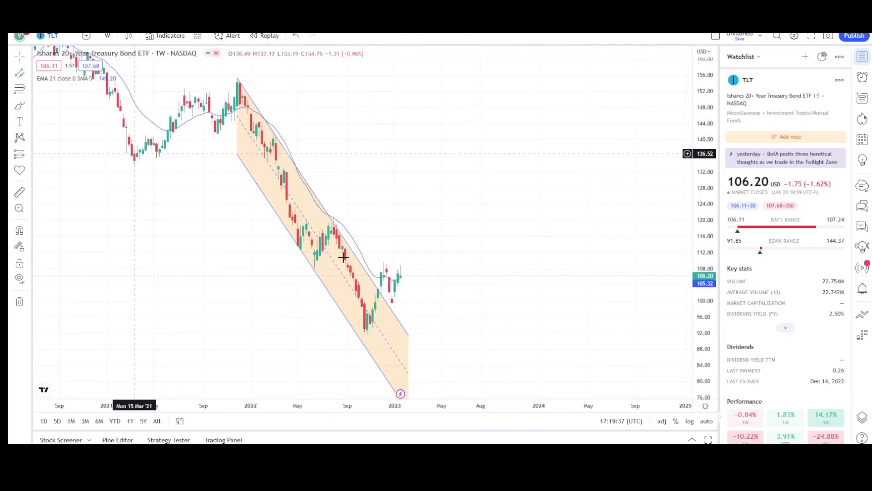
{"action": "left_click_drag", "start_coordinate": [364, 334], "coordinate": [359, 340]}
{"action": "left_click_drag", "start_coordinate": [389, 260], "coordinate": [394, 306]}
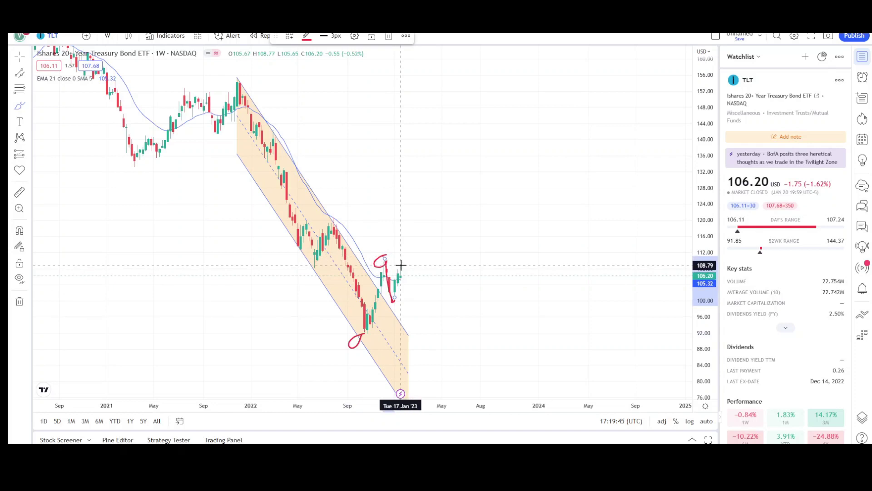
Brush a projected dip from the January high followed by a rise to about 115.72, and circle the October 2022 low
{"action": "left_click_drag", "start_coordinate": [401, 264], "coordinate": [411, 303]}
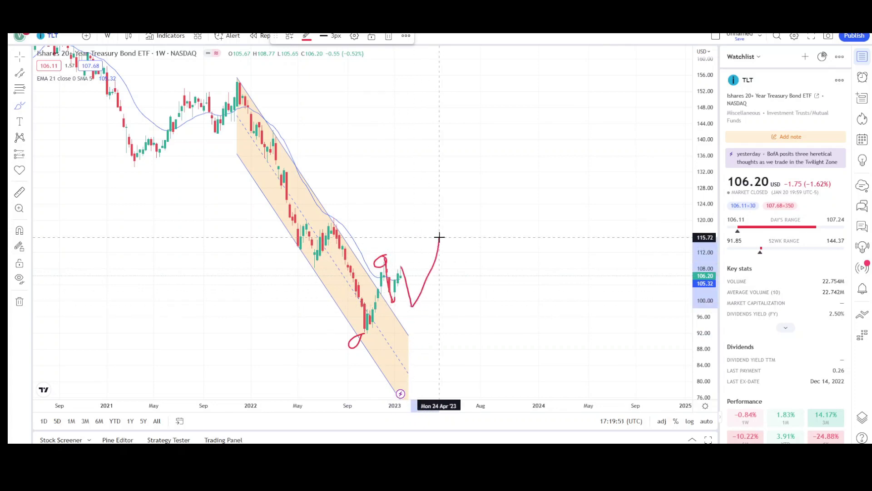
{"action": "left_click_drag", "start_coordinate": [440, 237], "coordinate": [439, 237]}
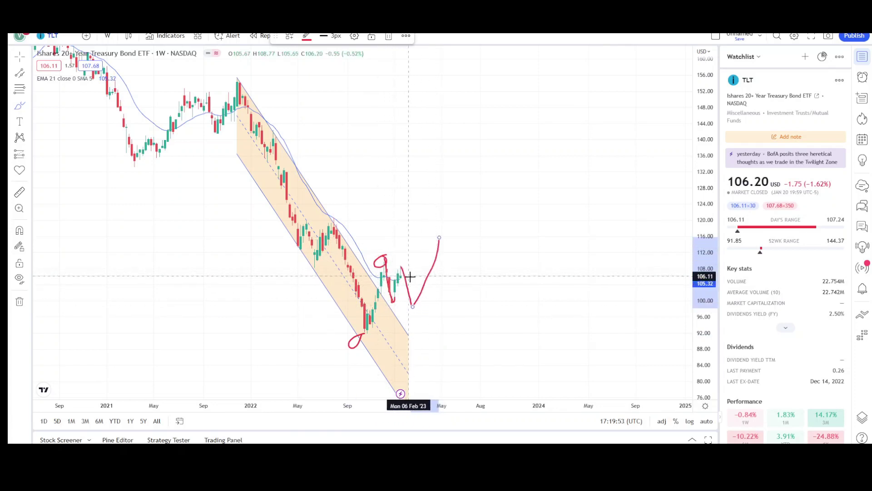
{"action": "scroll", "coordinate": [402, 284], "scroll_direction": "up", "scroll_amount": 2}
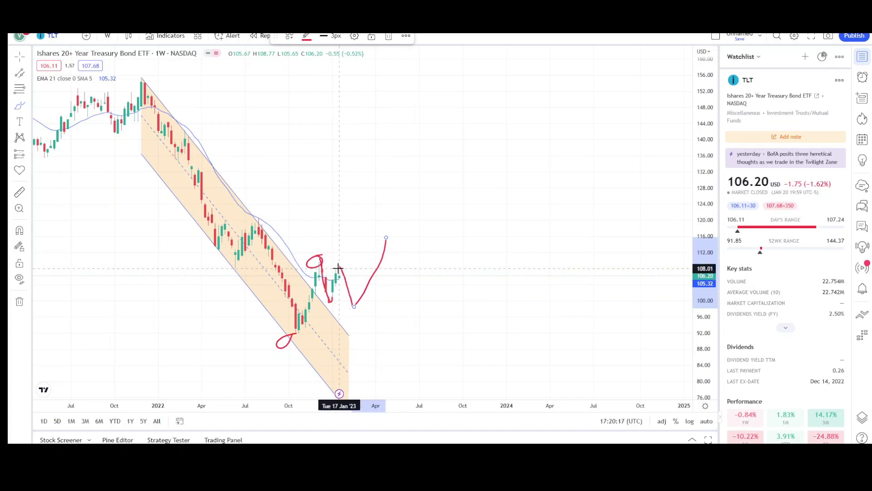
{"action": "left_click_drag", "start_coordinate": [308, 328], "coordinate": [298, 327]}
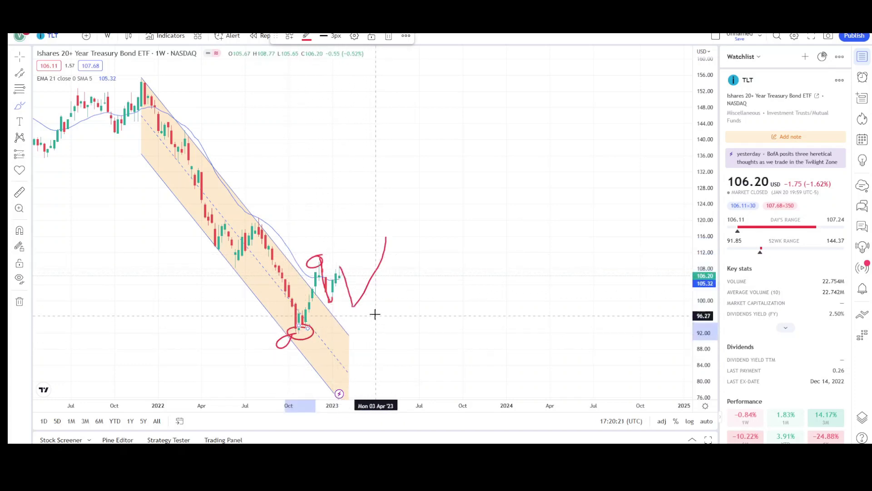
{"action": "left_click", "coordinate": [340, 164]}
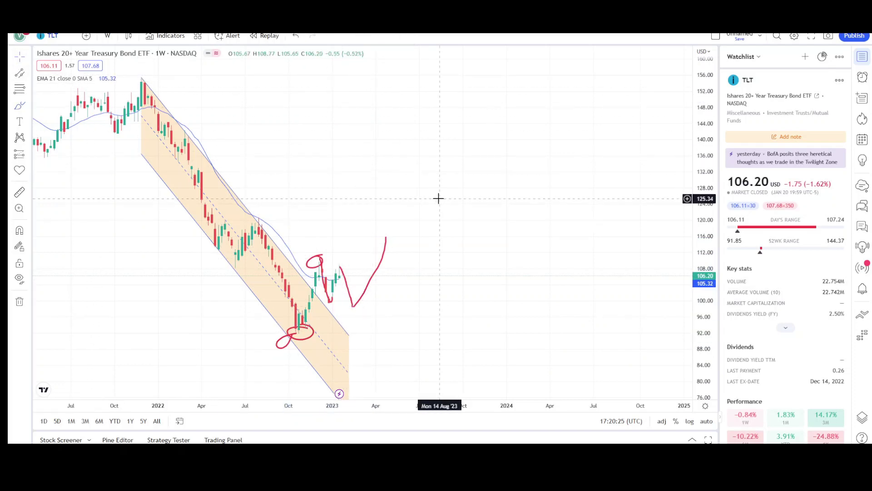
Remove the falling channel and all brush marks from the weekly chart
{"action": "scroll", "coordinate": [438, 198], "scroll_direction": "down", "scroll_amount": 1}
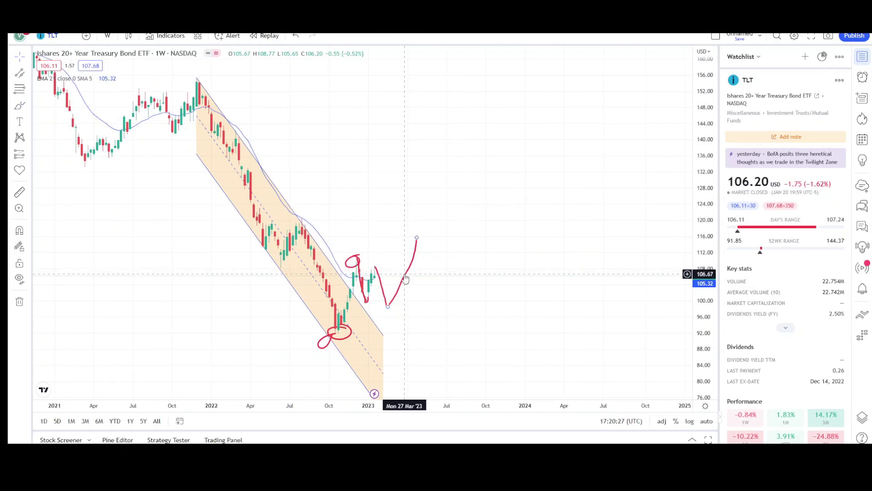
{"action": "scroll", "coordinate": [403, 272], "scroll_direction": "up", "scroll_amount": 1}
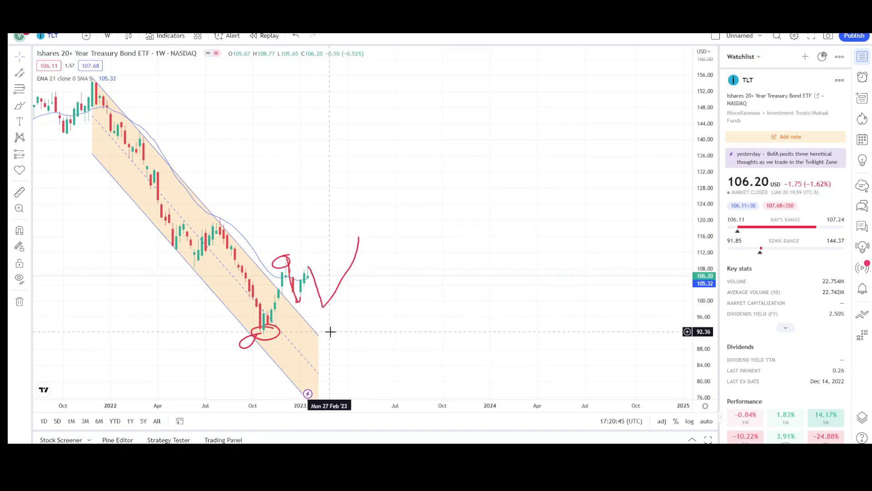
{"action": "scroll", "coordinate": [333, 325], "scroll_direction": "up", "scroll_amount": 2}
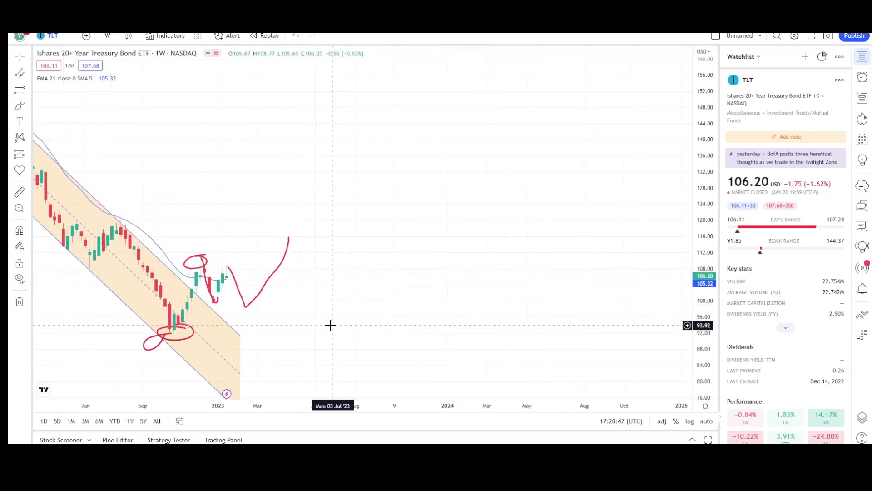
{"action": "left_click_drag", "start_coordinate": [322, 325], "coordinate": [389, 314]}
{"action": "left_click_drag", "start_coordinate": [698, 263], "coordinate": [695, 126]}
{"action": "left_click_drag", "start_coordinate": [521, 266], "coordinate": [559, 183]}
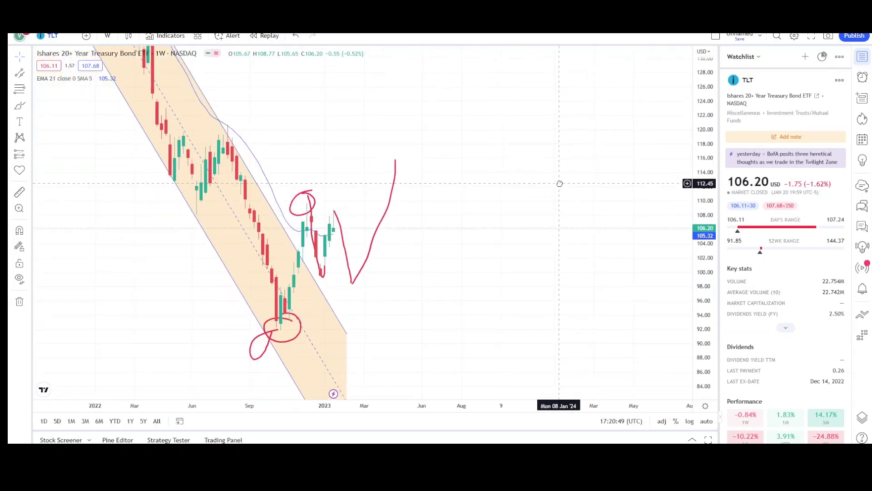
{"action": "right_click", "coordinate": [377, 172]}
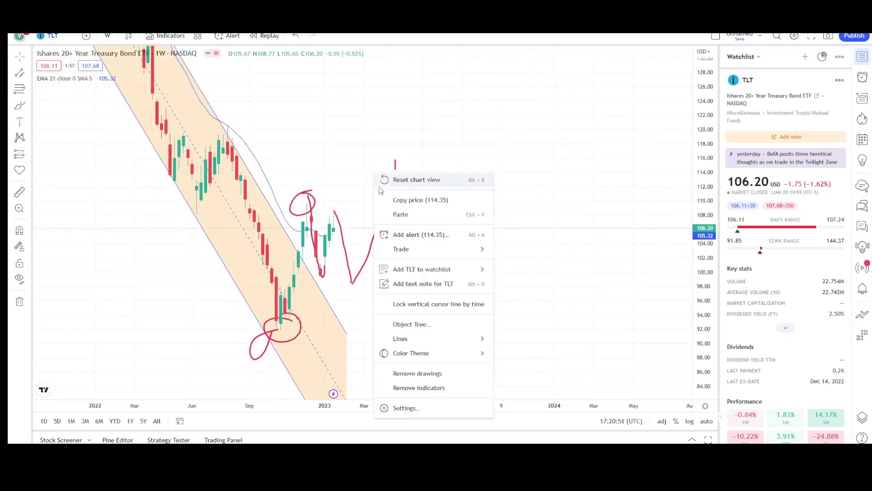
{"action": "left_click", "coordinate": [413, 369]}
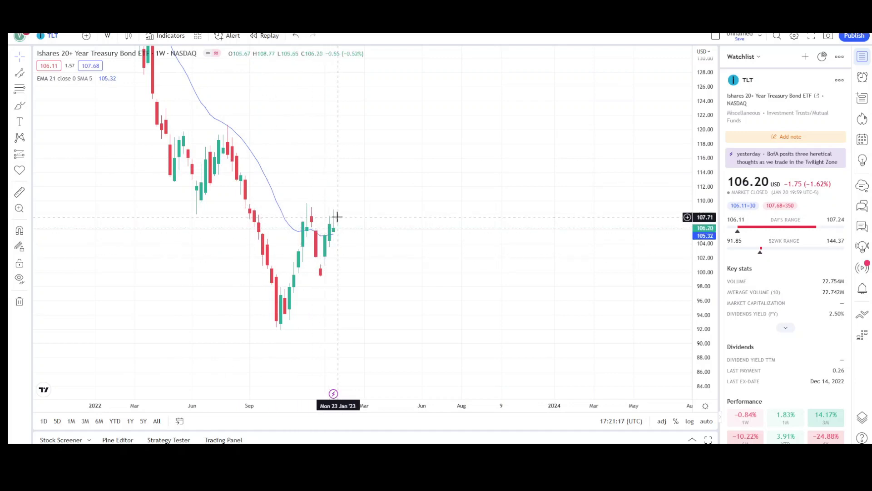
Circle the December 2022 and January 2023 highs with the Brush, and reset the chart view
{"action": "left_click", "coordinate": [20, 105]}
{"action": "left_click_drag", "start_coordinate": [304, 200], "coordinate": [308, 202]}
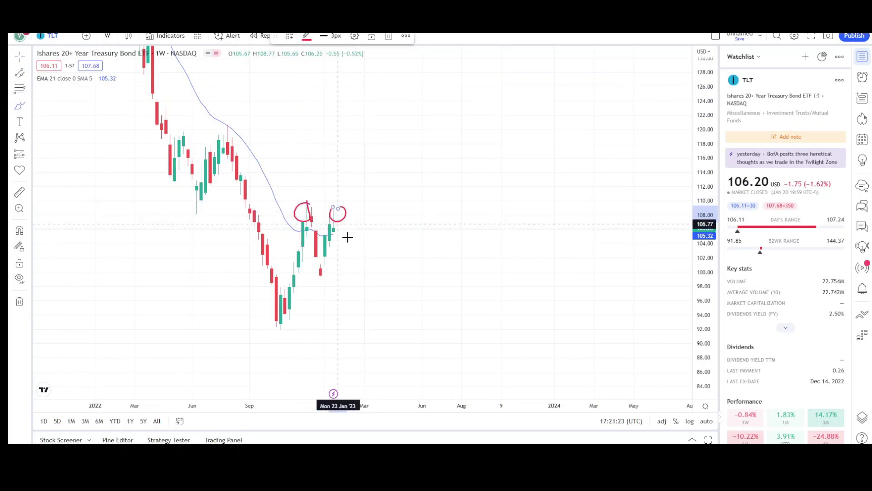
{"action": "scroll", "coordinate": [650, 143], "scroll_direction": "down", "scroll_amount": 3}
{"action": "scroll", "coordinate": [650, 142], "scroll_direction": "down", "scroll_amount": 3}
{"action": "left_click_drag", "start_coordinate": [709, 112], "coordinate": [709, 318]}
{"action": "left_click_drag", "start_coordinate": [634, 237], "coordinate": [549, 278]}
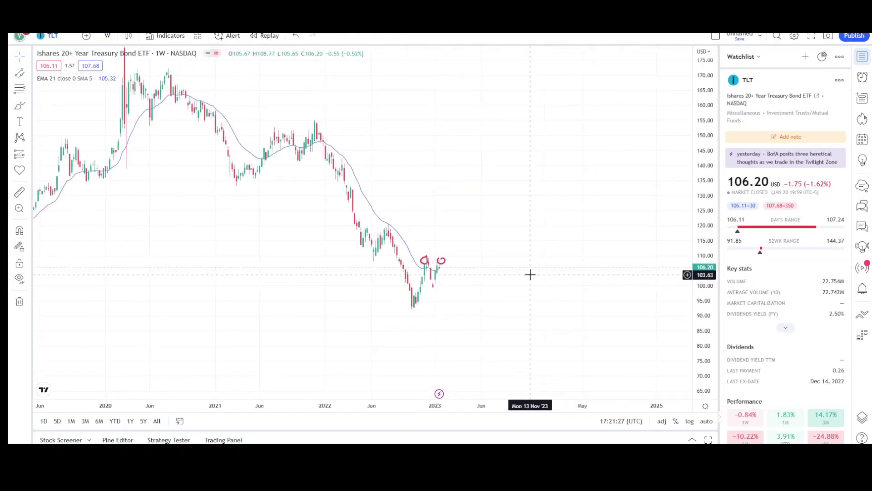
{"action": "scroll", "coordinate": [530, 274], "scroll_direction": "up", "scroll_amount": 2}
{"action": "left_click", "coordinate": [414, 378]}
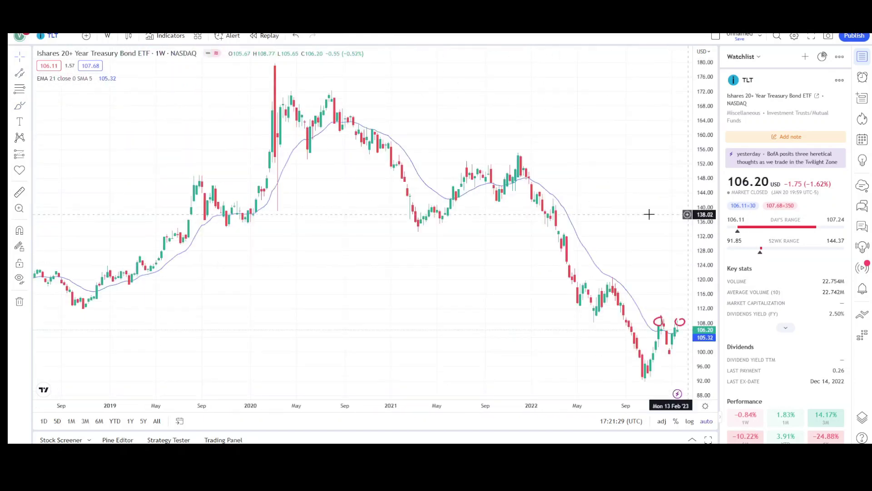